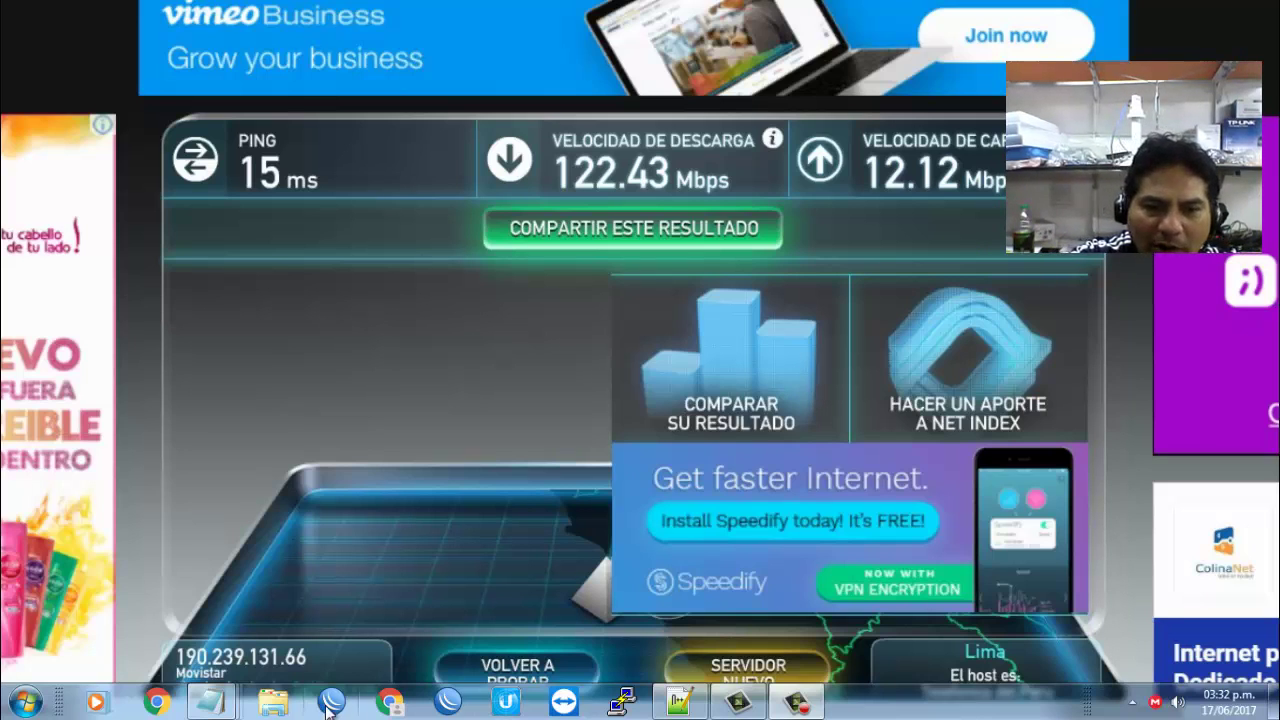
Step: Load the NanoStation Loco M2 airOS status page at 192.168.1.210, fixing the mistyped address
left_click(392, 704)
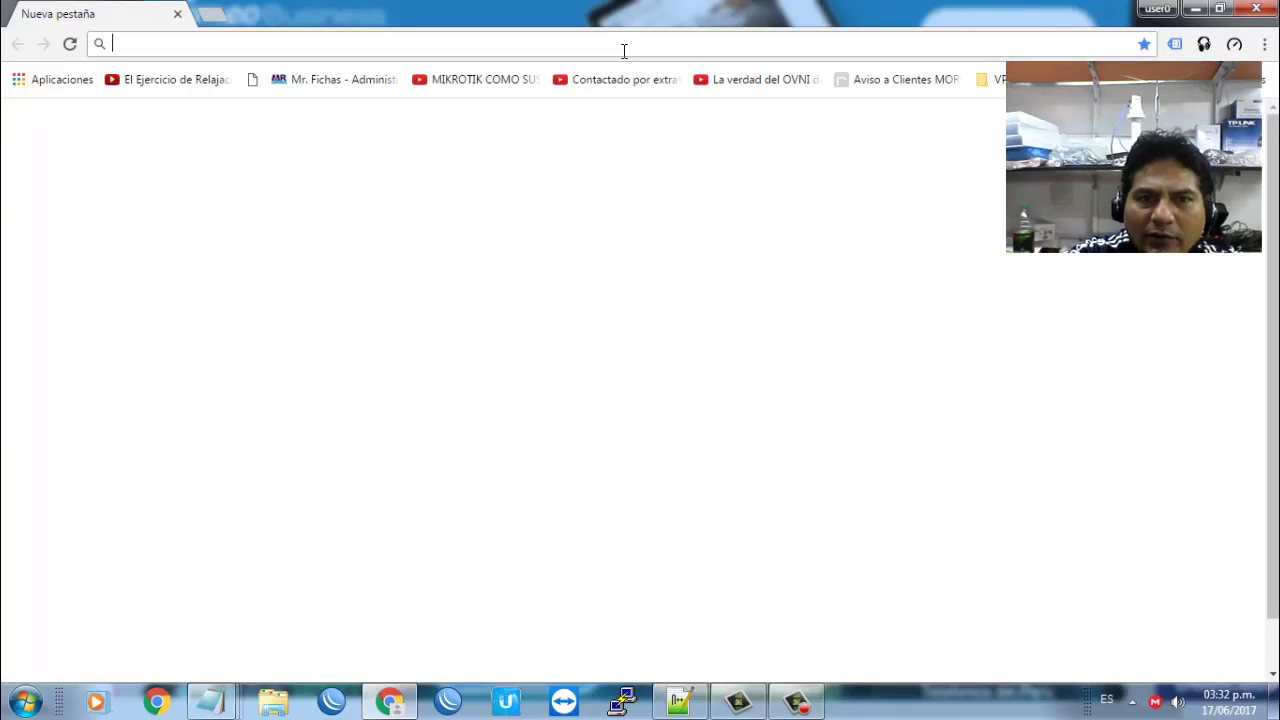
type("192.168.")
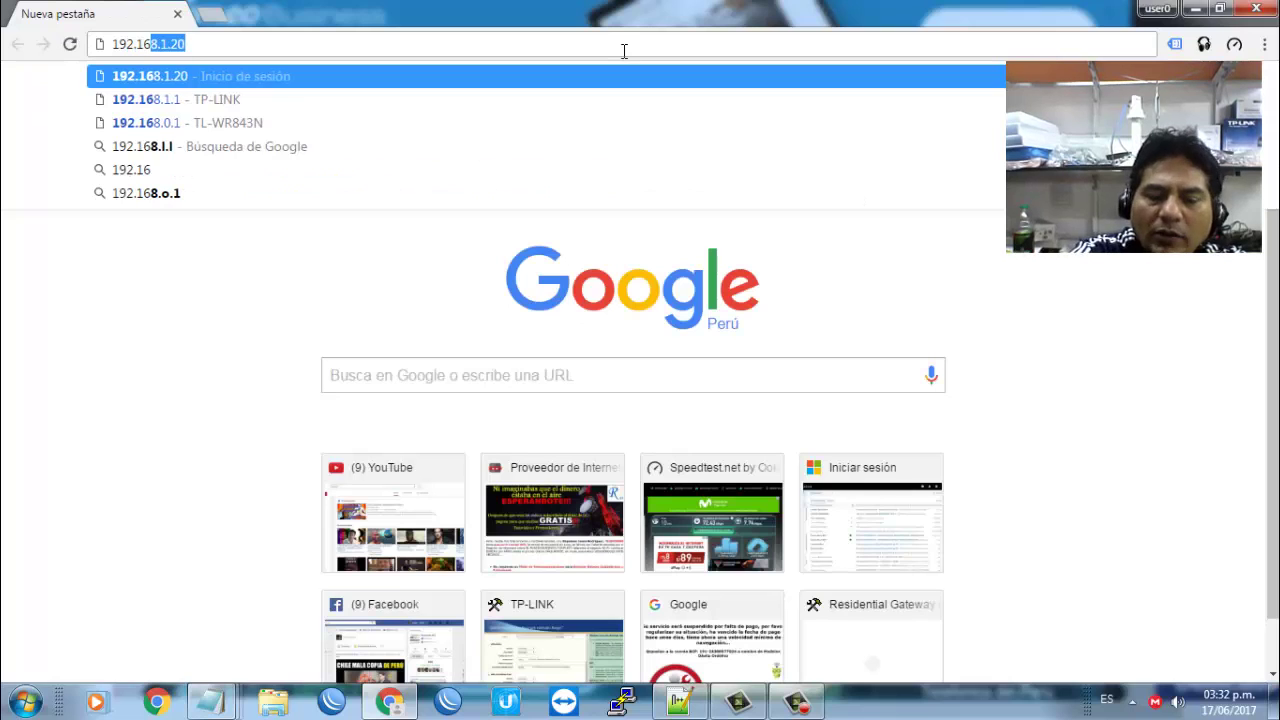
type("1210")
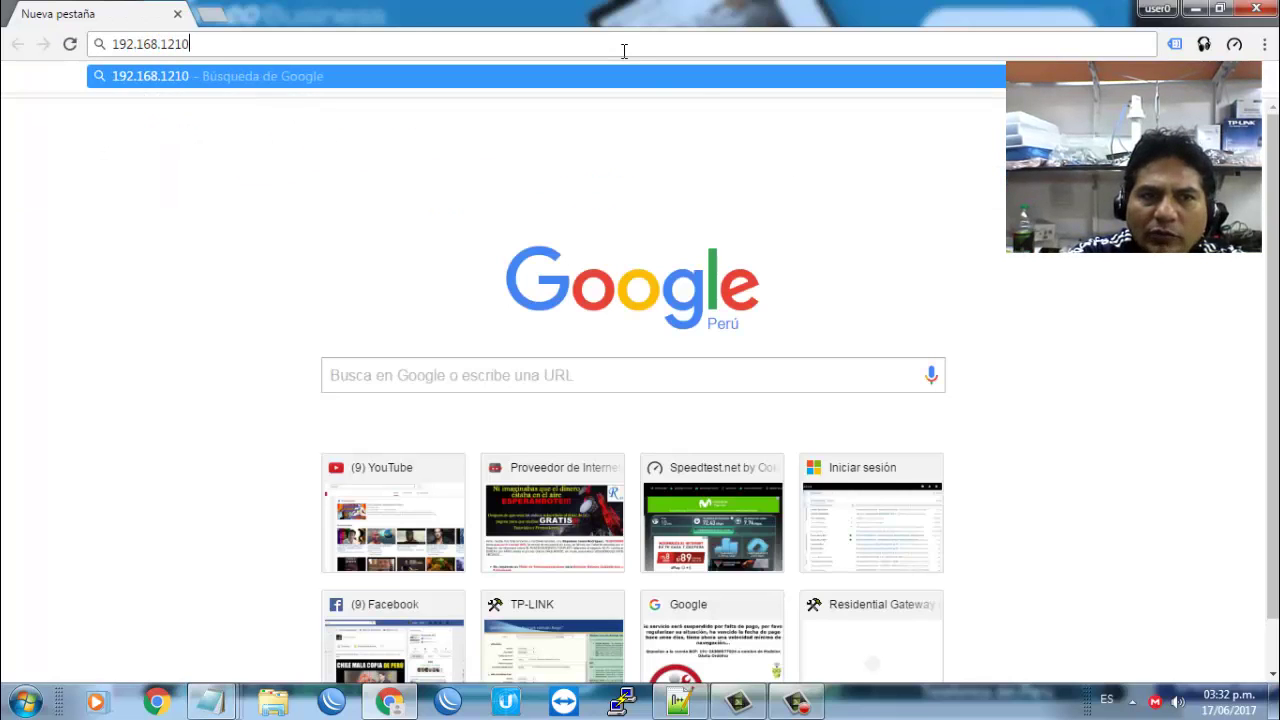
key("Return")
left_click(624, 47)
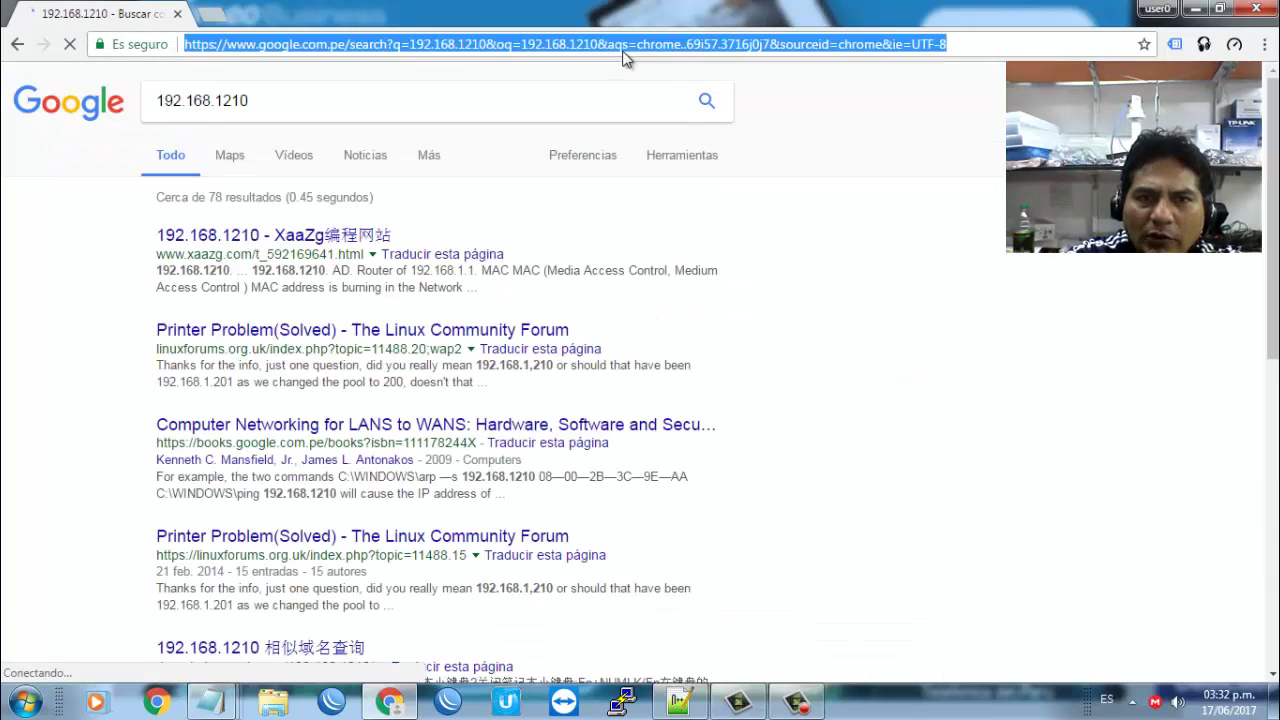
type("192.168.1.")
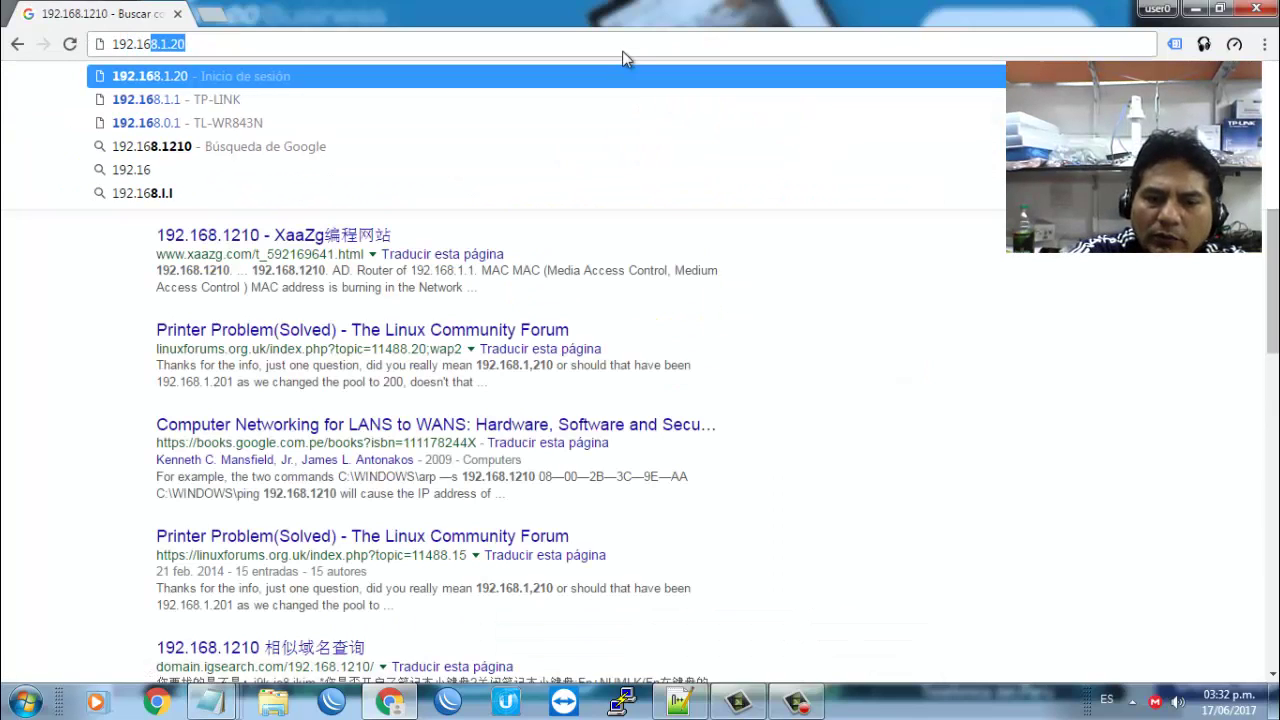
type("20")
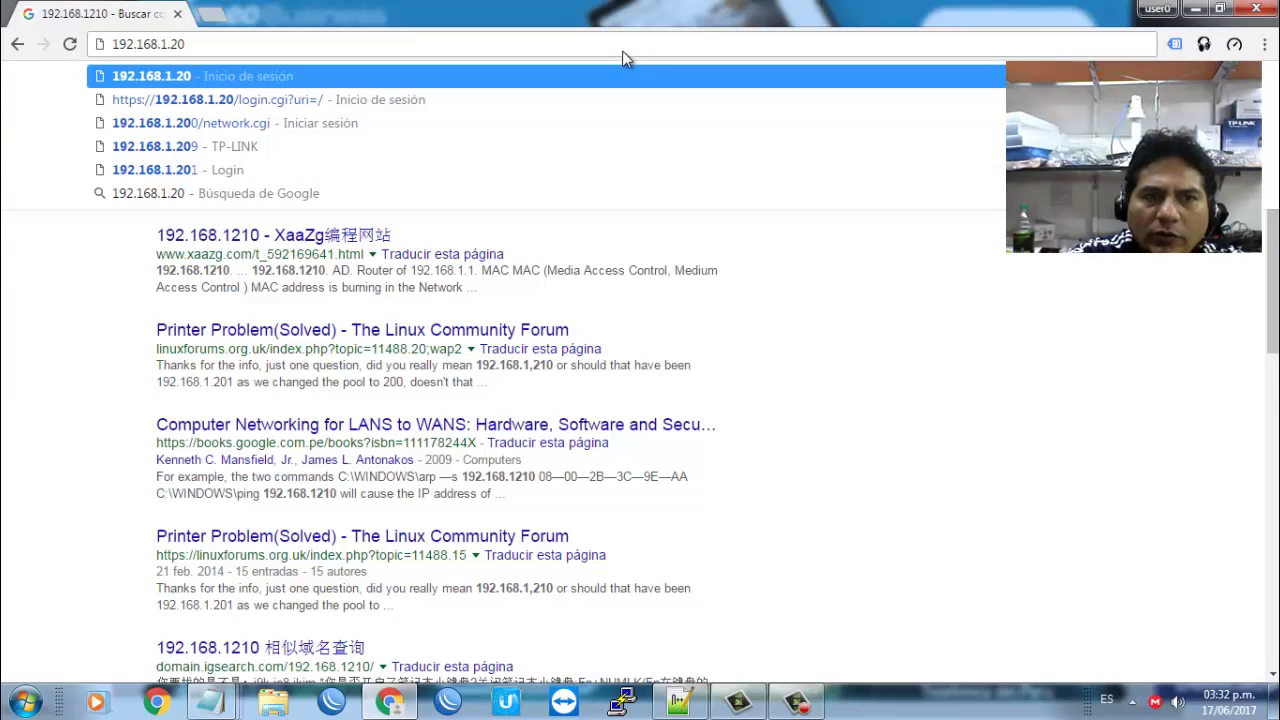
key("Return")
key("Left")
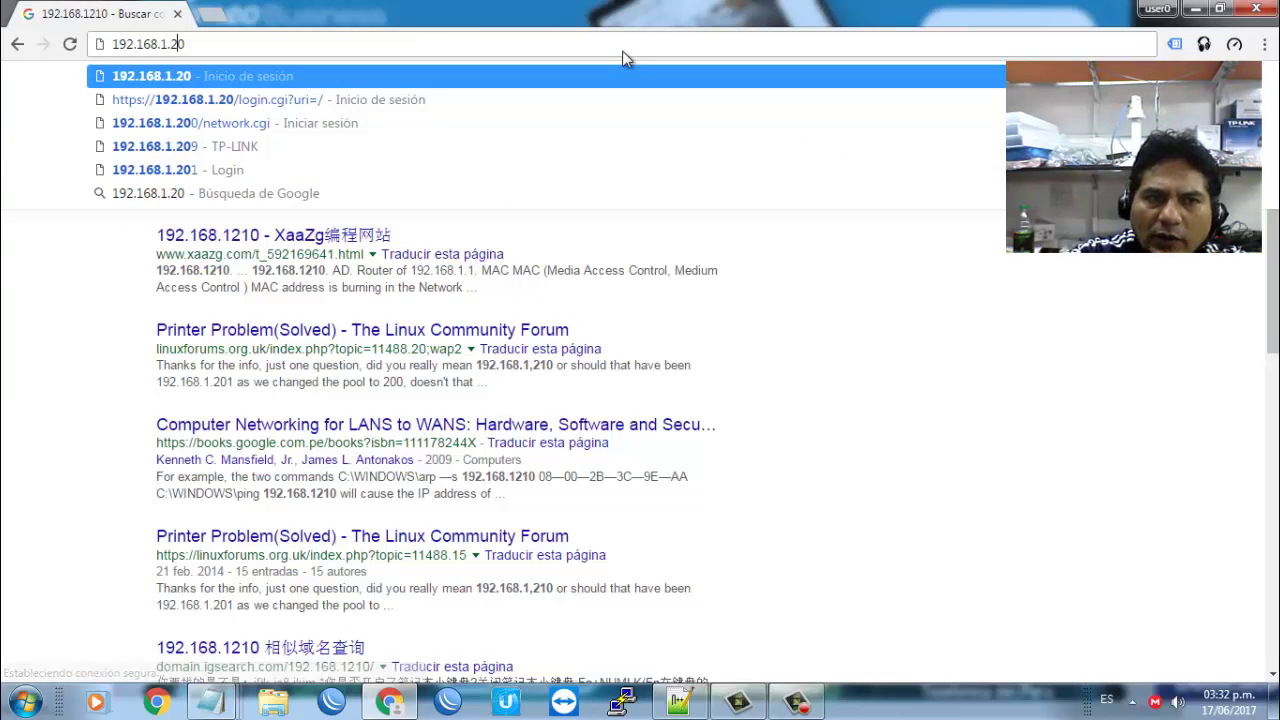
type("1")
key("Return")
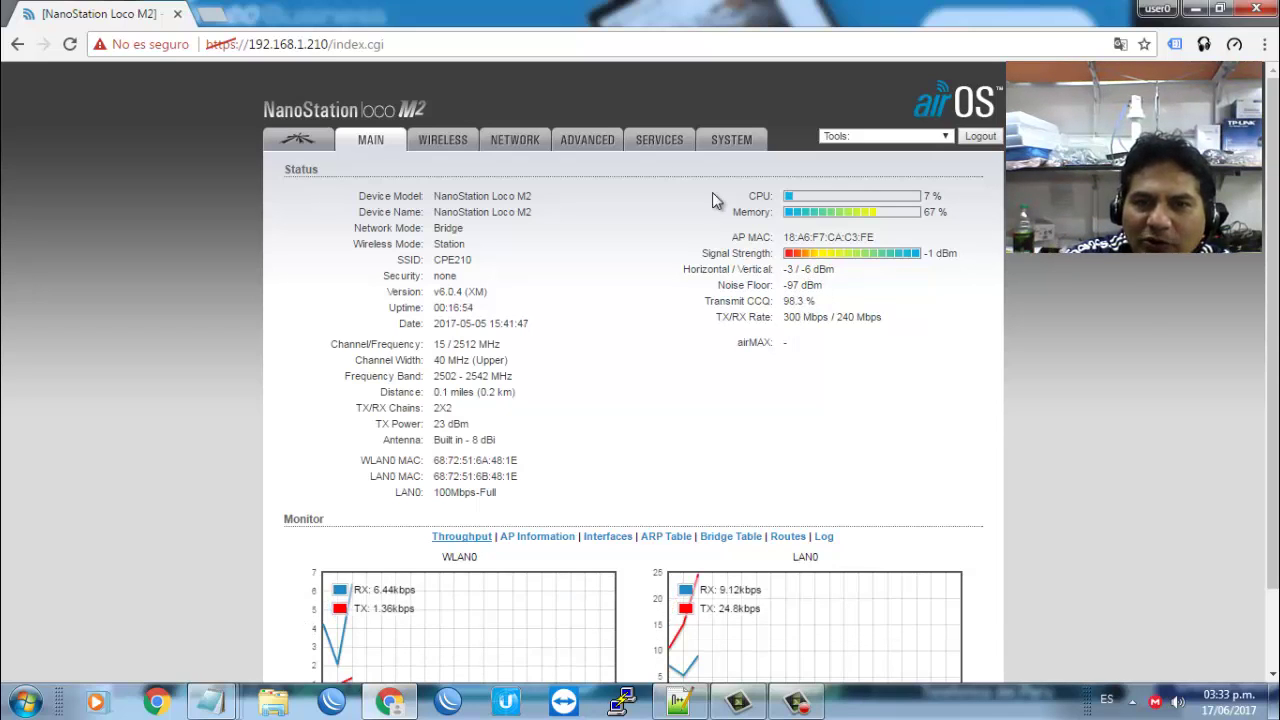
Step: Save the Wireless settings (Station mode, WDS, SSID CPE210) and apply the pending configuration
left_click(457, 135)
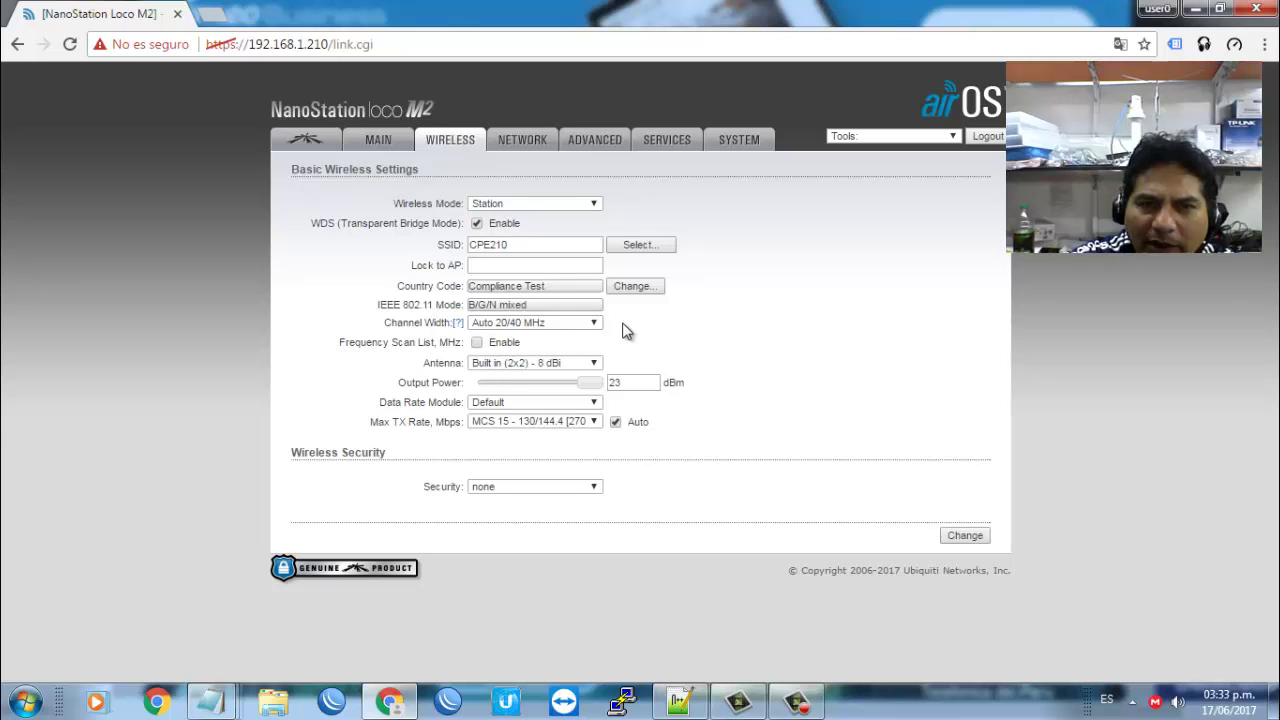
left_click(962, 536)
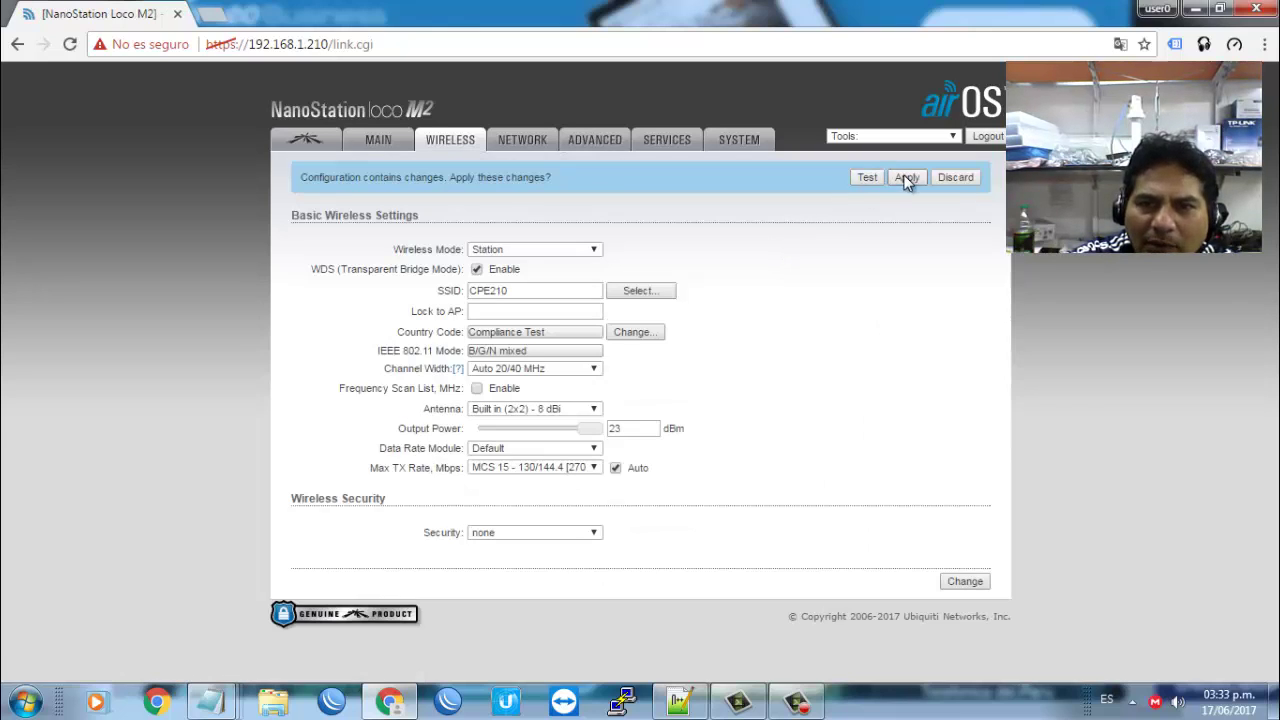
left_click(906, 178)
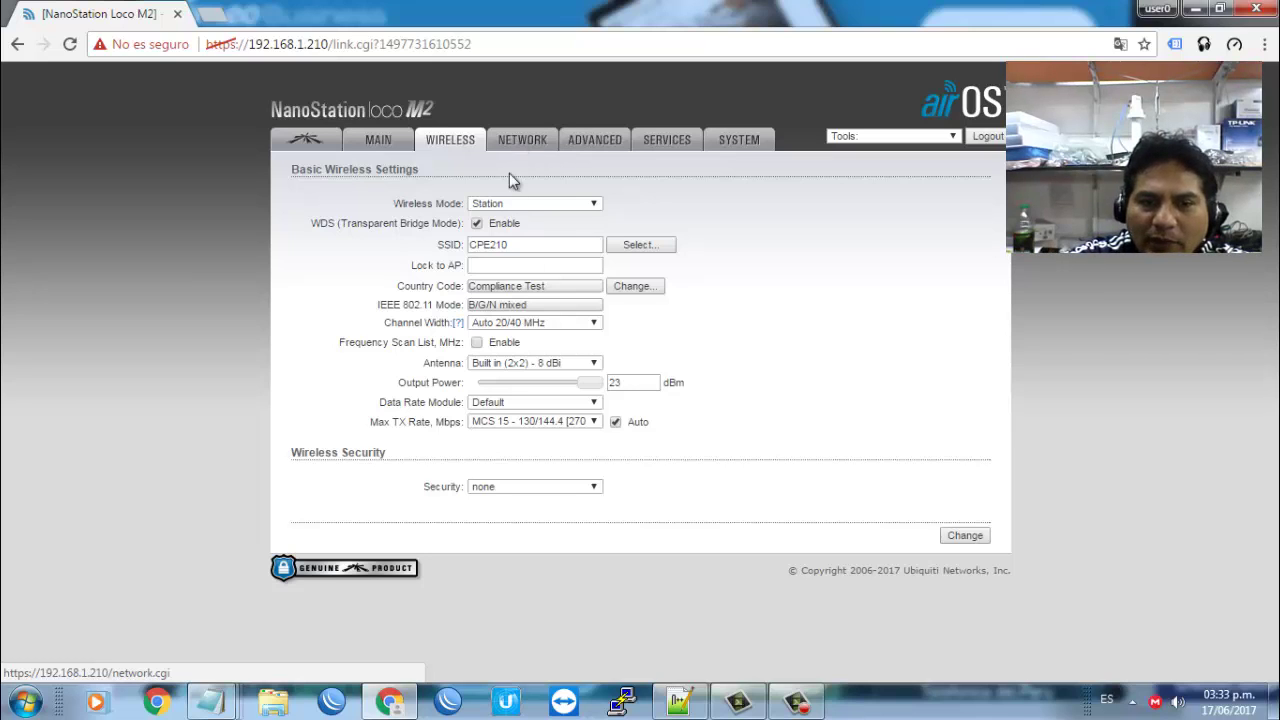
left_click(532, 143)
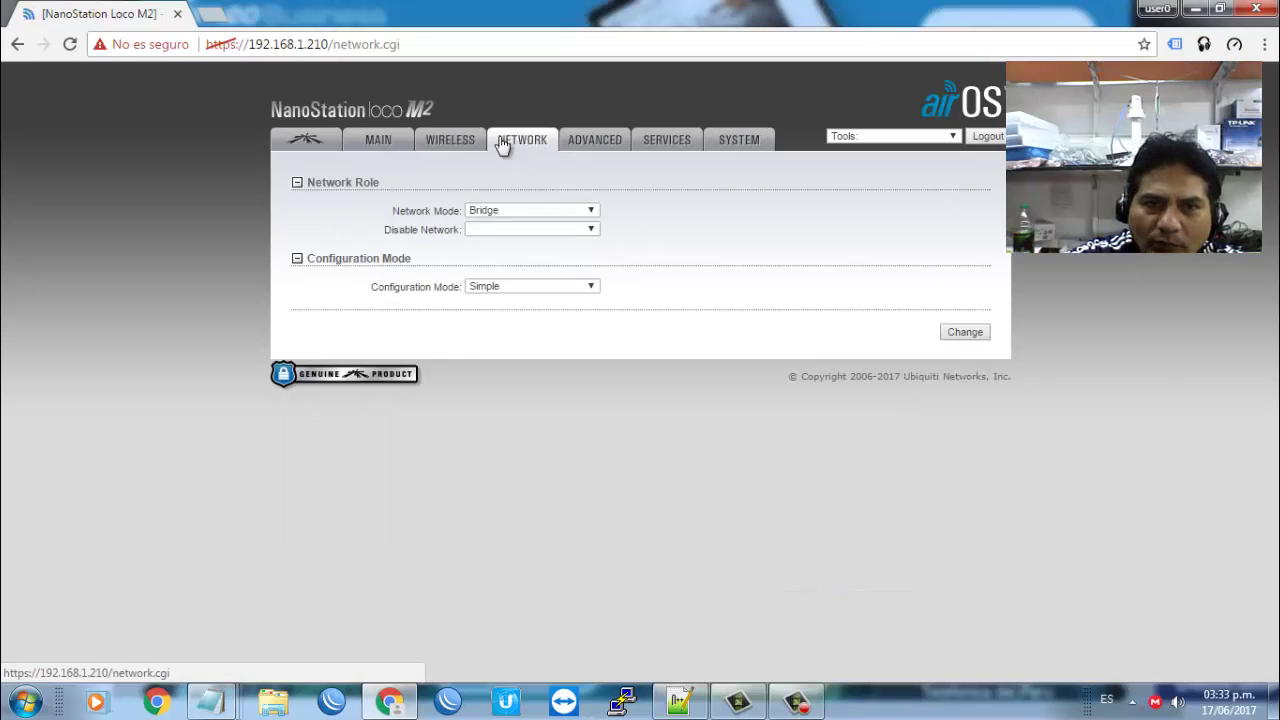
left_click(457, 136)
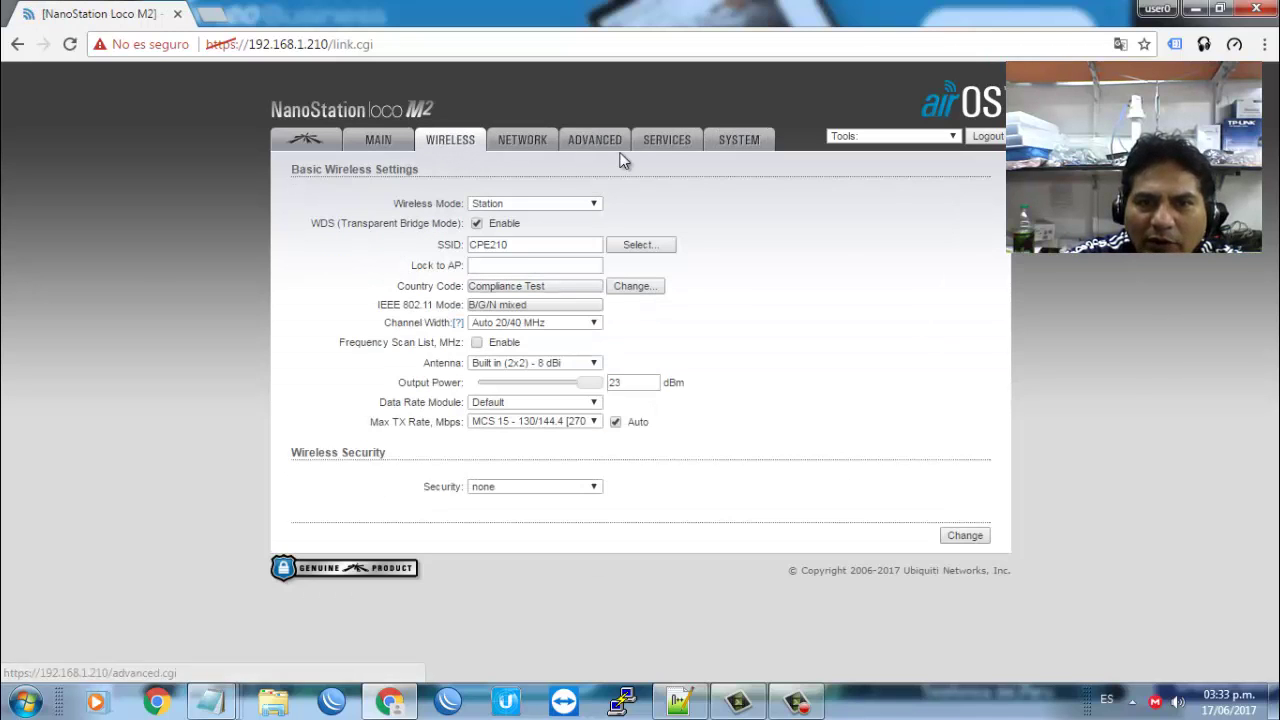
left_click(858, 137)
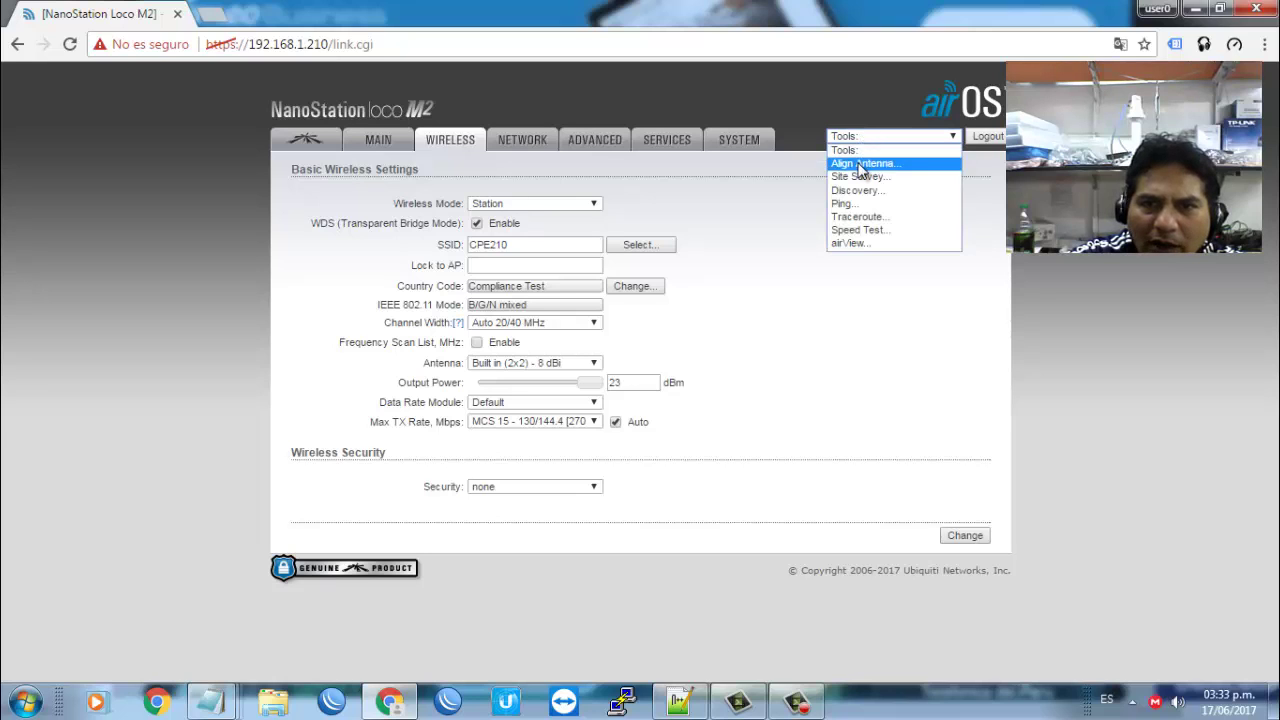
left_click(859, 164)
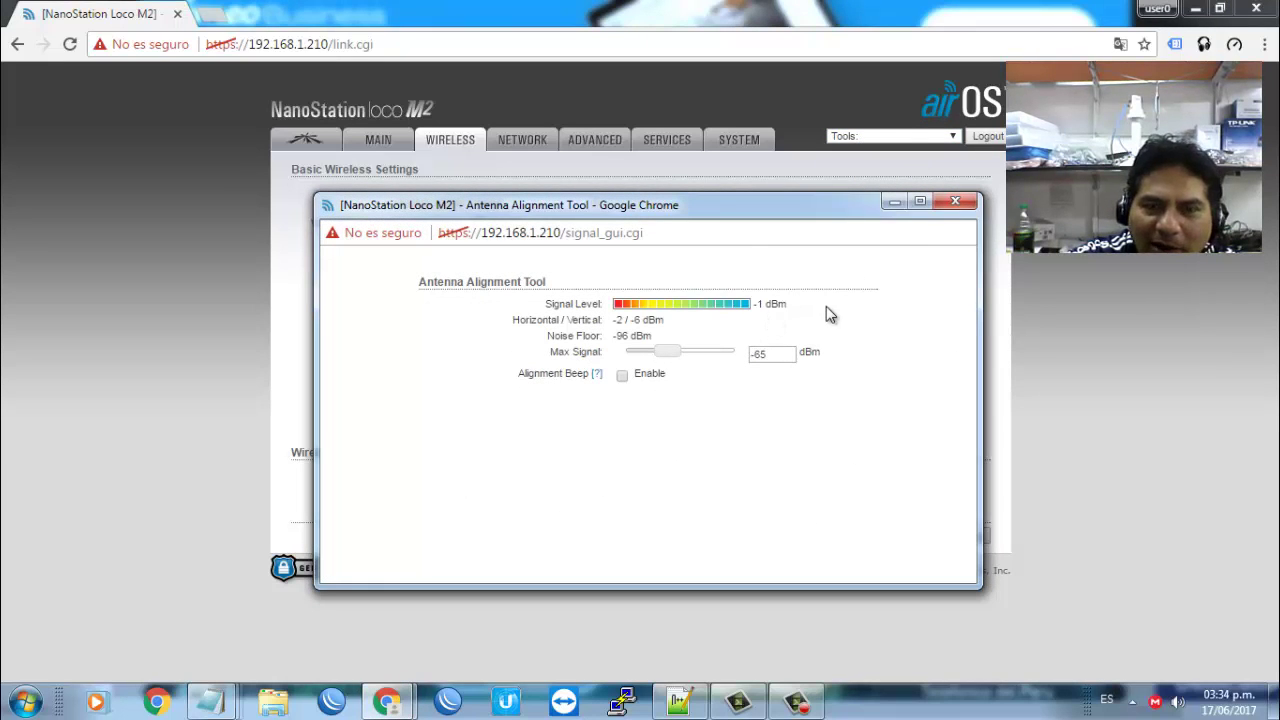
left_click(960, 202)
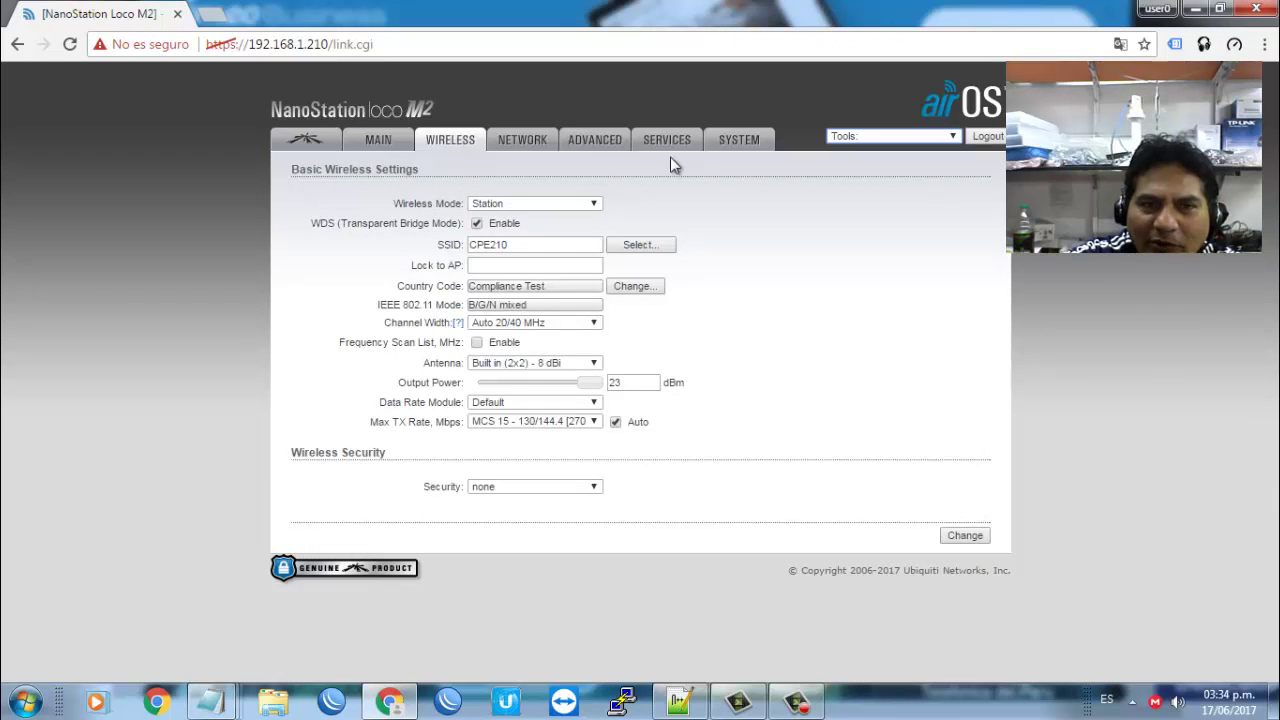
left_click(374, 135)
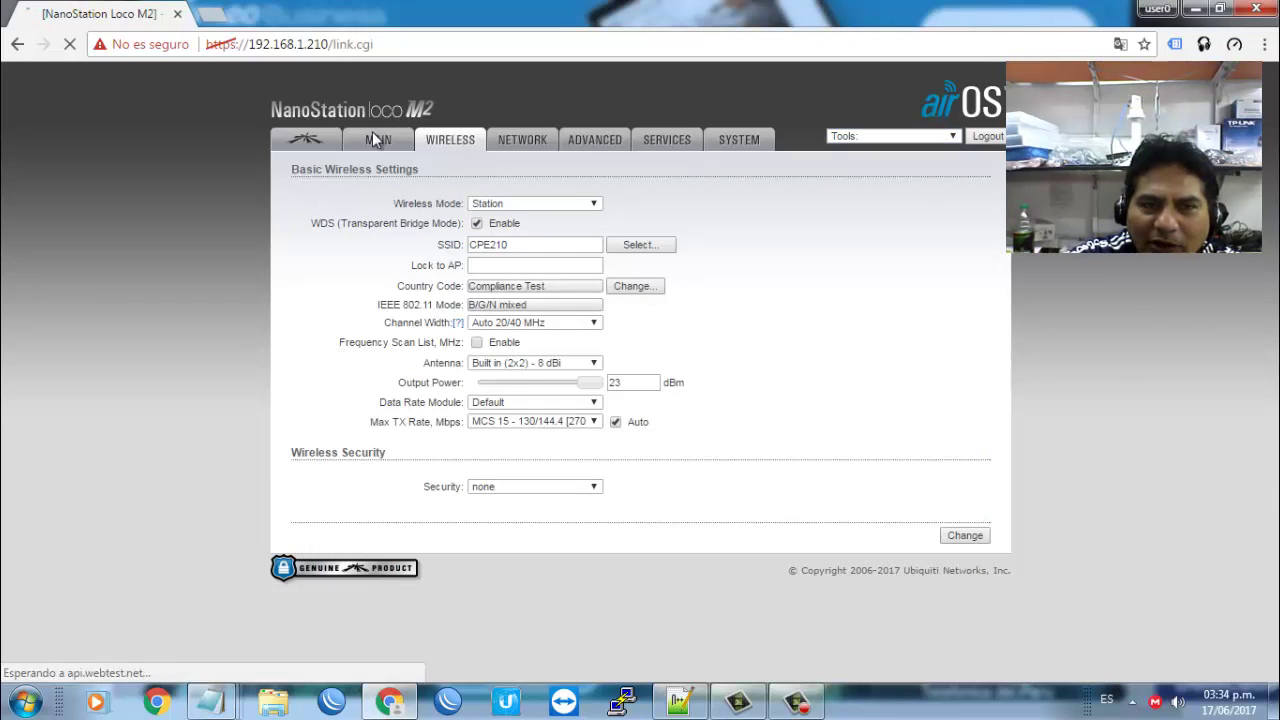
left_click(318, 143)
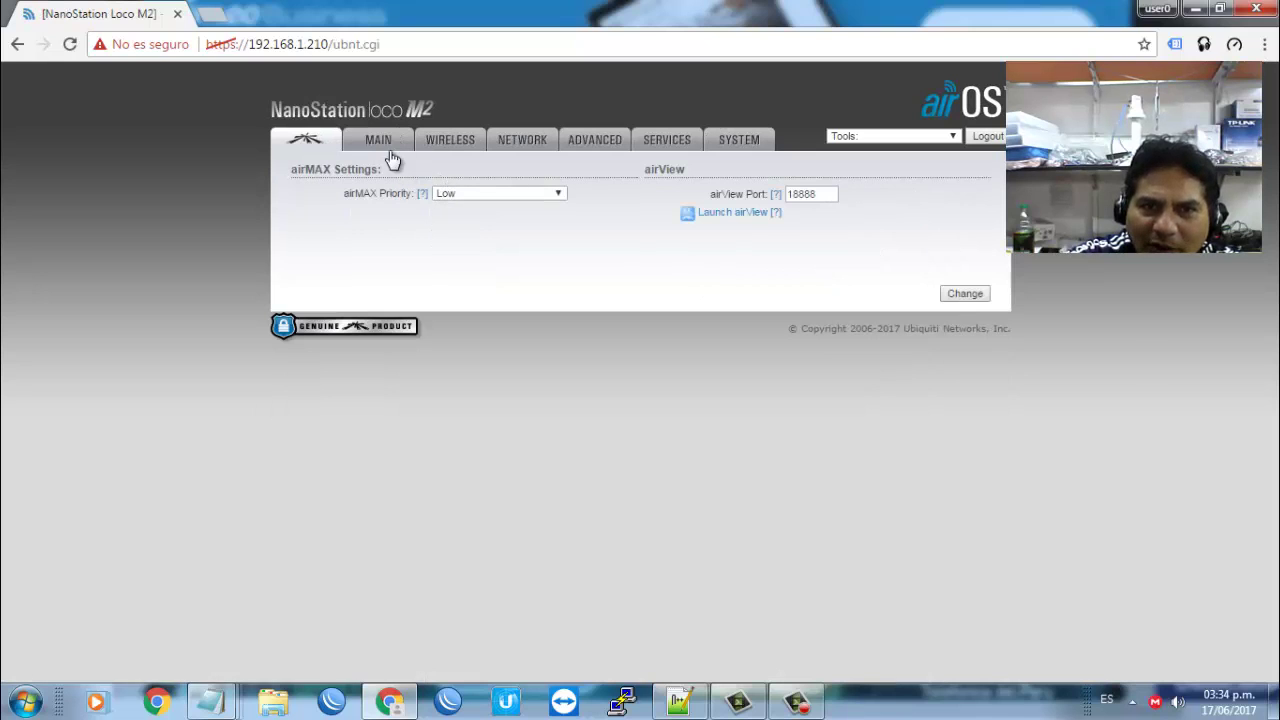
left_click(380, 145)
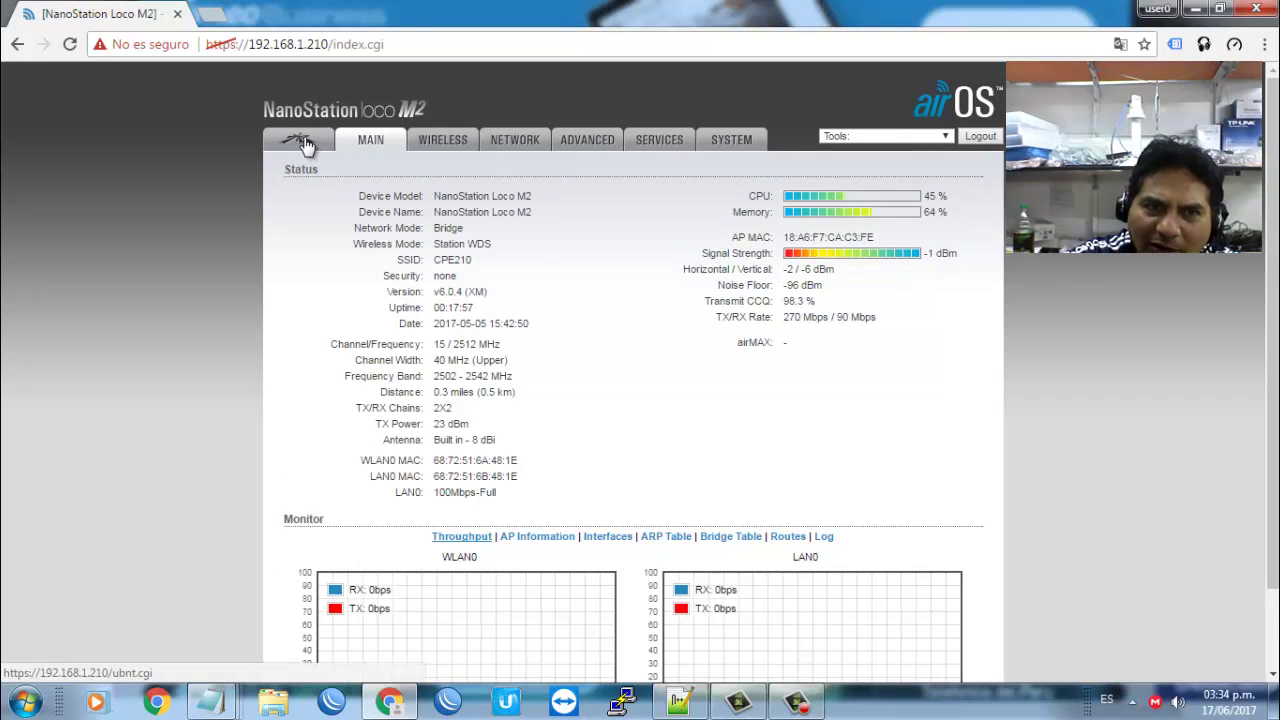
left_click(313, 145)
left_click(526, 195)
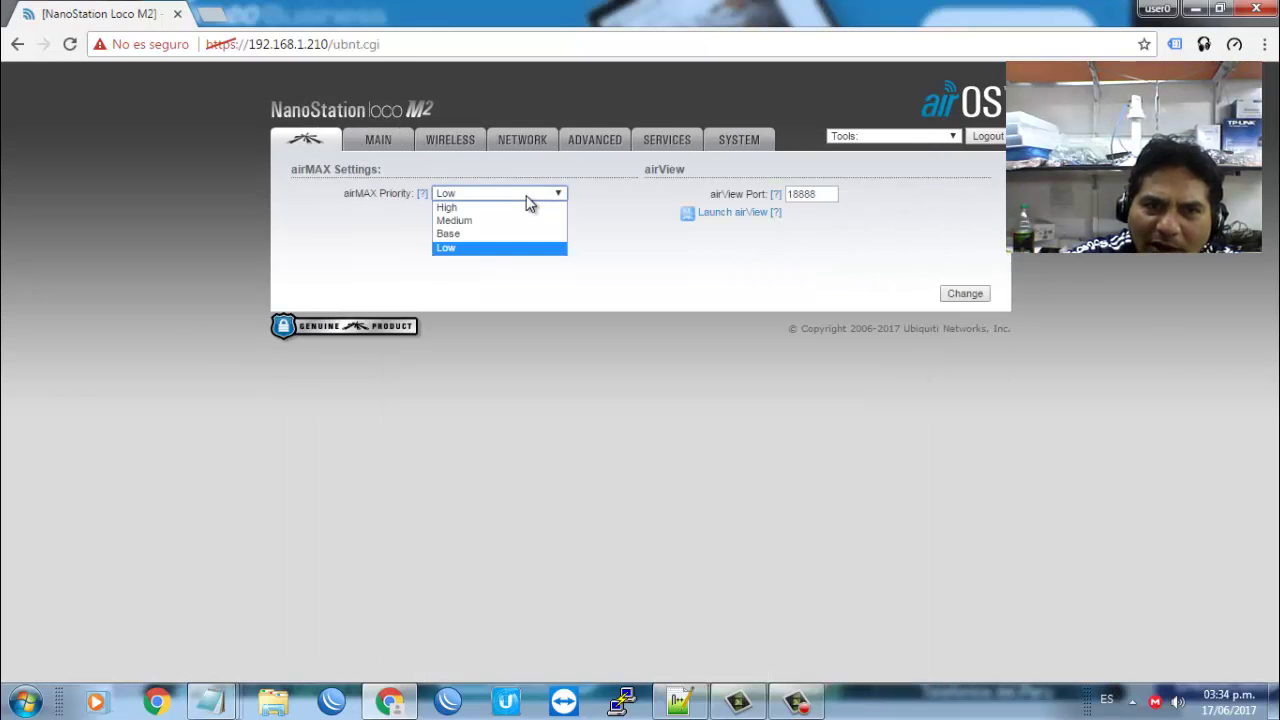
left_click(696, 282)
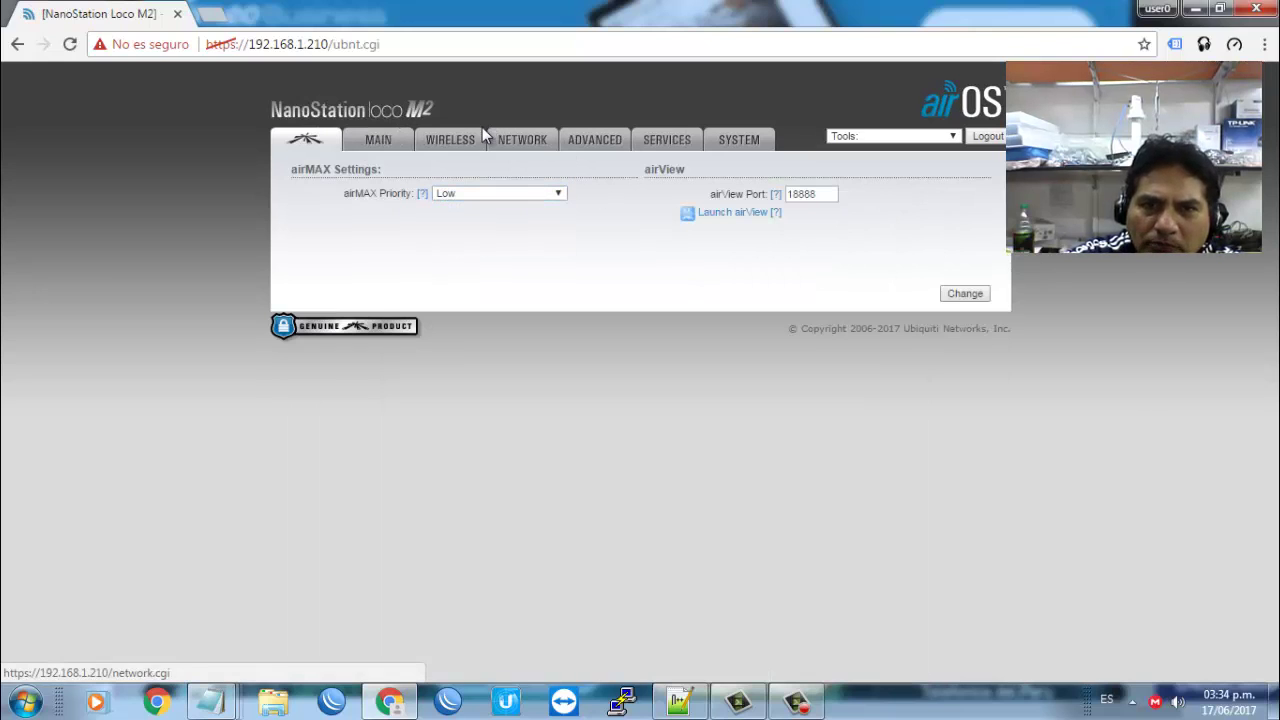
left_click(437, 138)
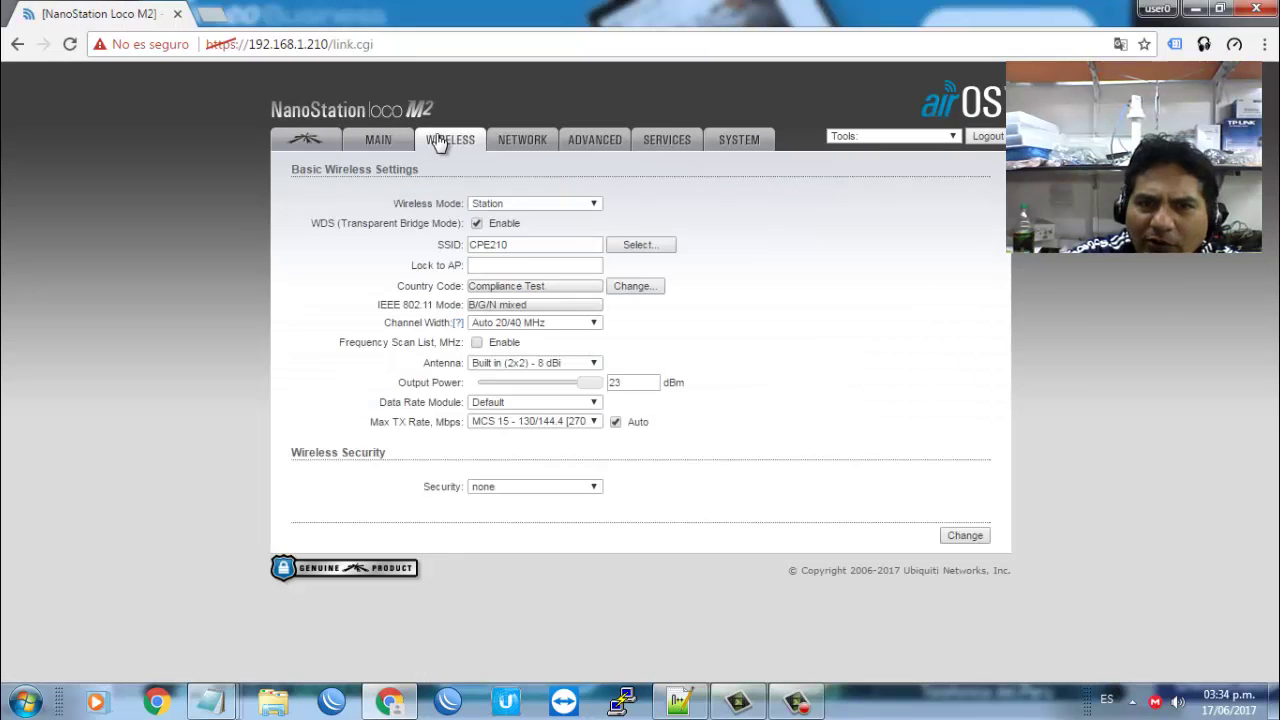
Step: Load the CPE210 Pharos page at 192.168.1.215 in a new tab
left_click(210, 14)
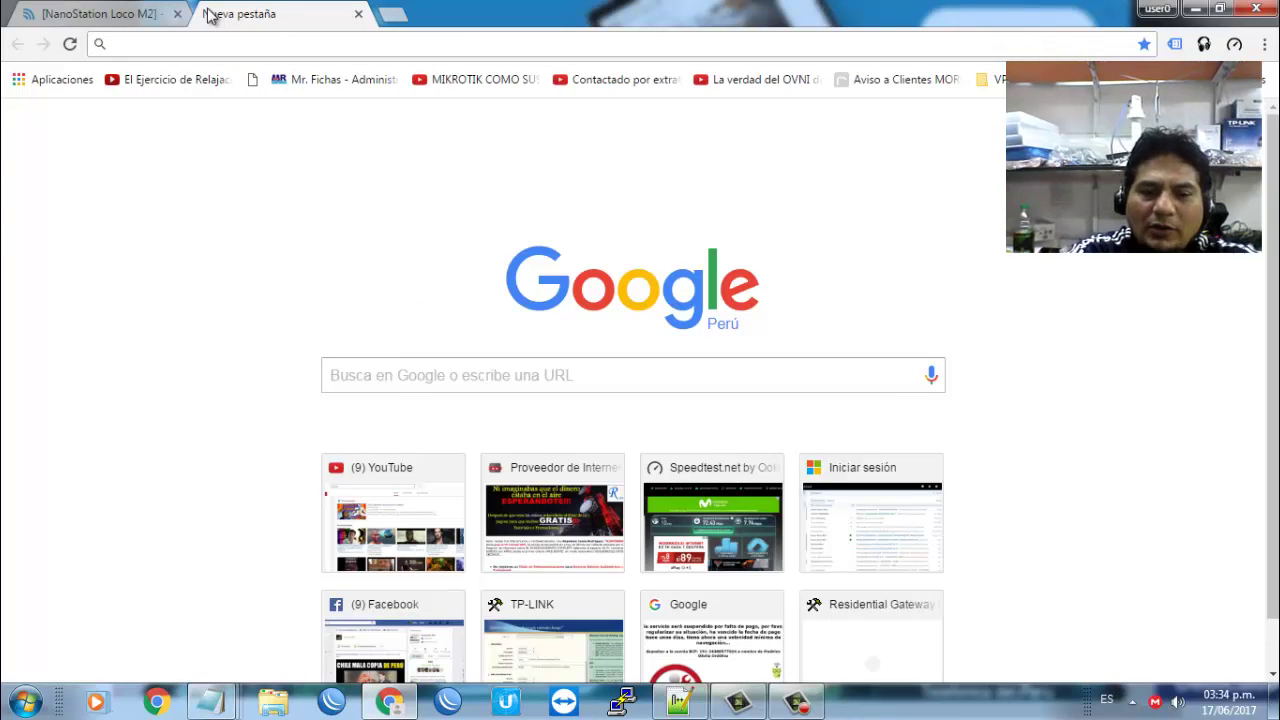
type("192.168.")
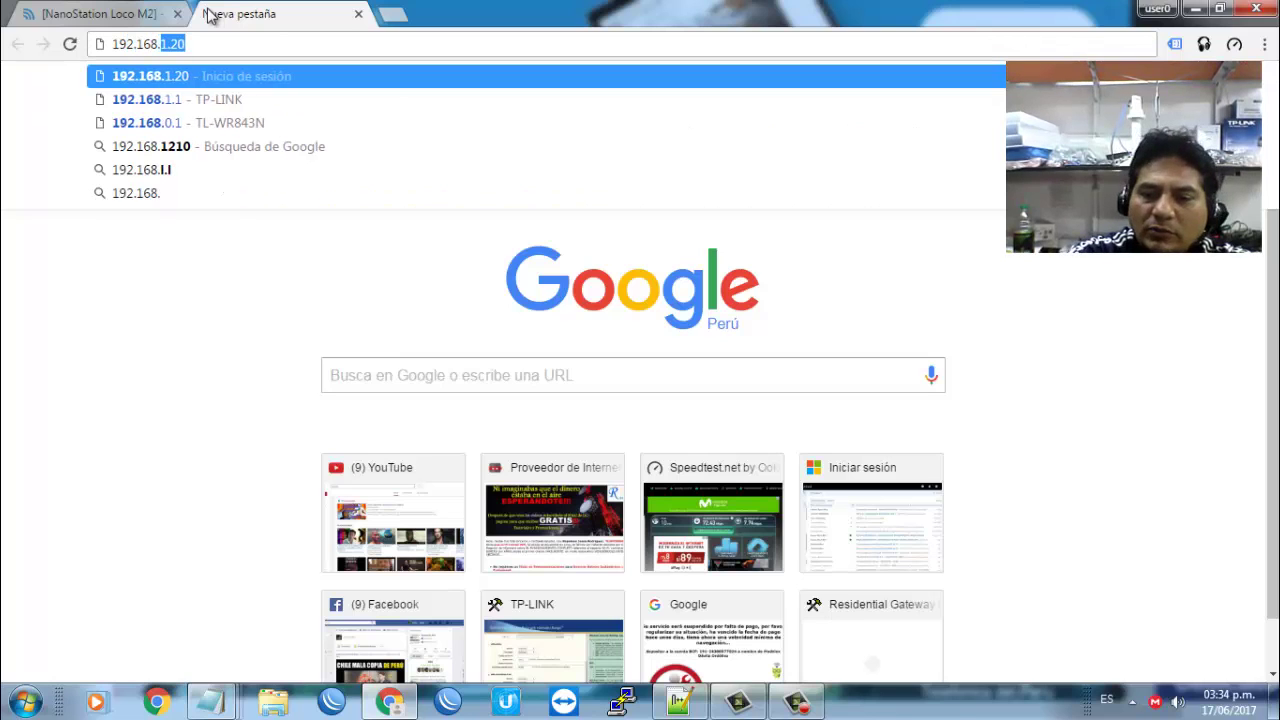
type("1.215")
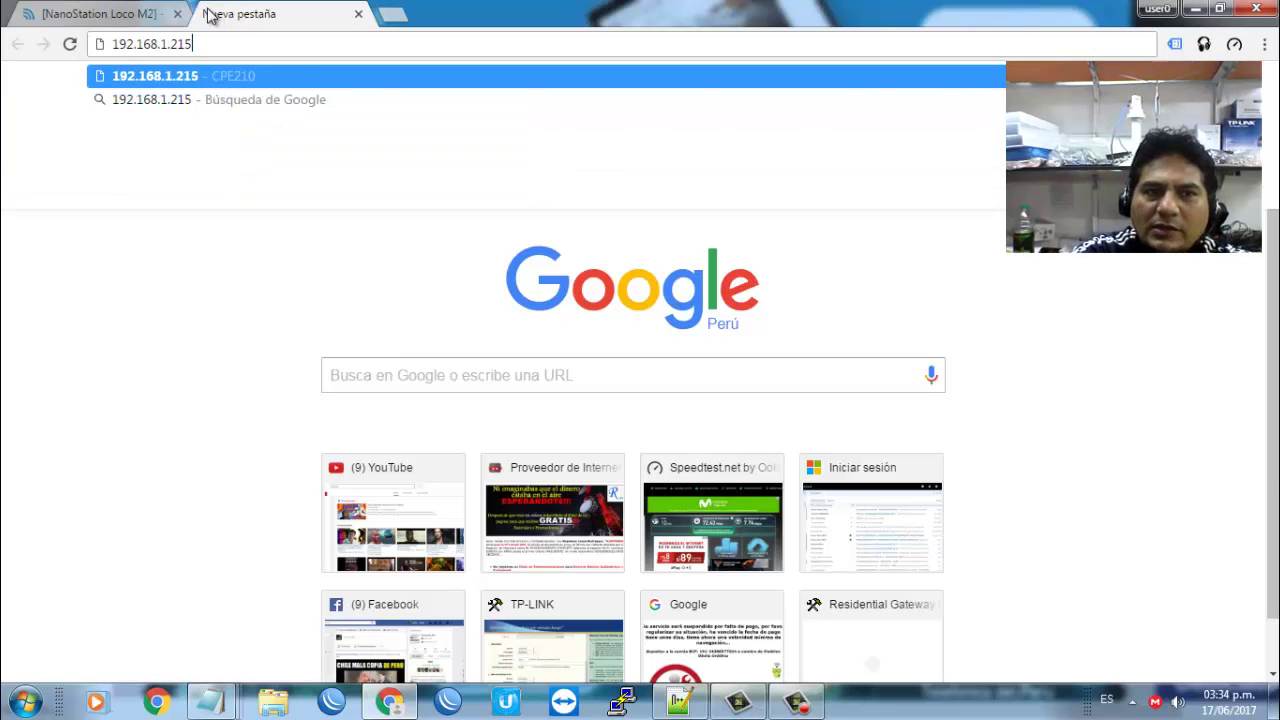
key("Return")
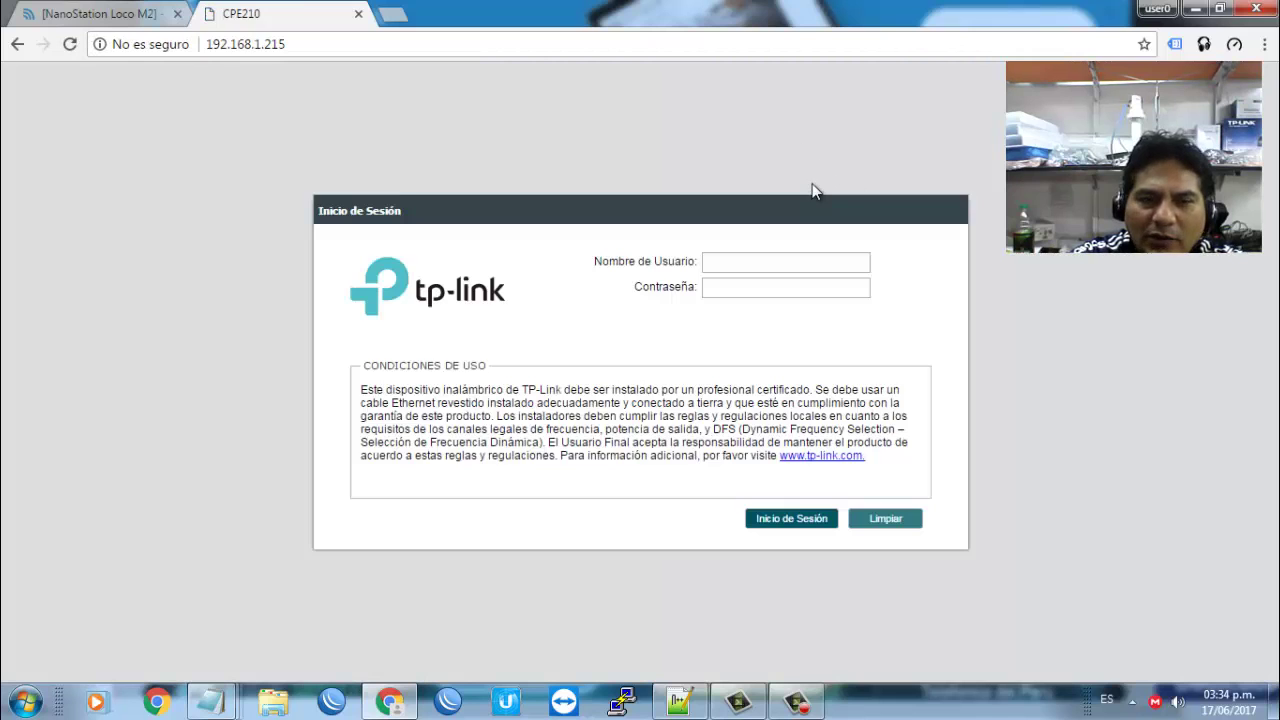
Step: Sign in to the CPE210 with the administrator username and password
left_click(810, 259)
type("adm")
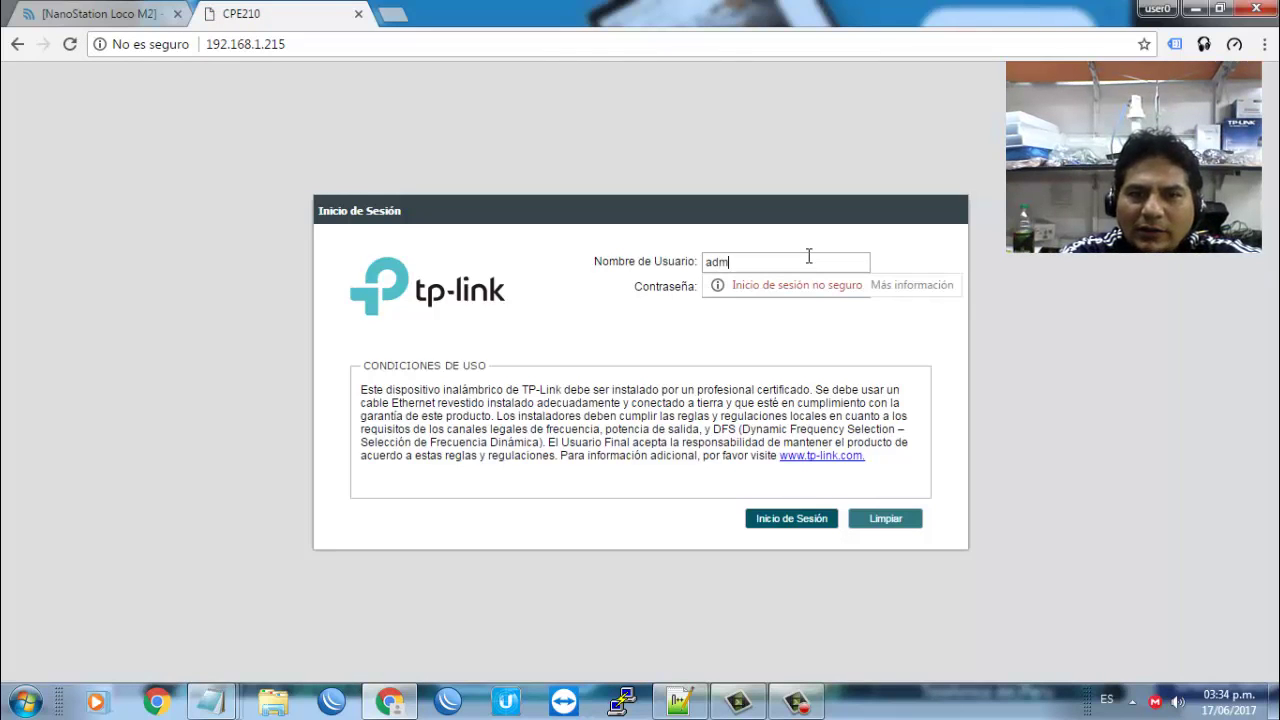
type("in")
key("Tab")
type("admin")
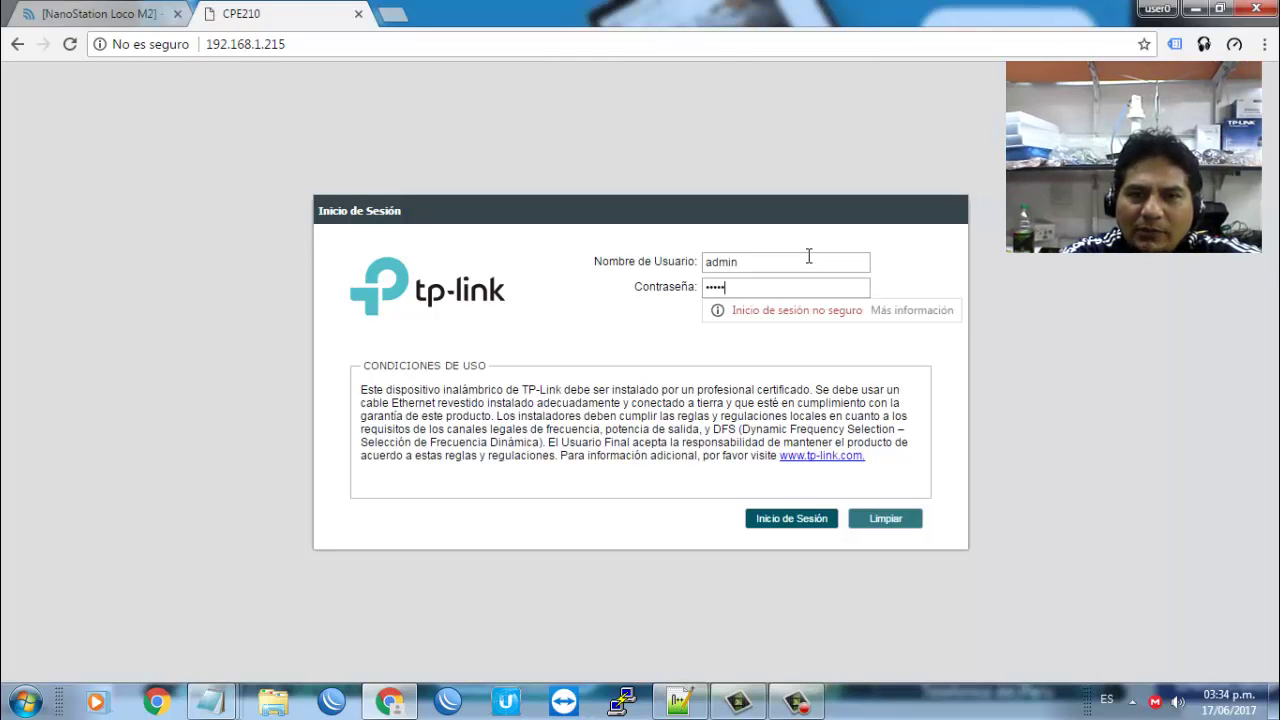
key("Return")
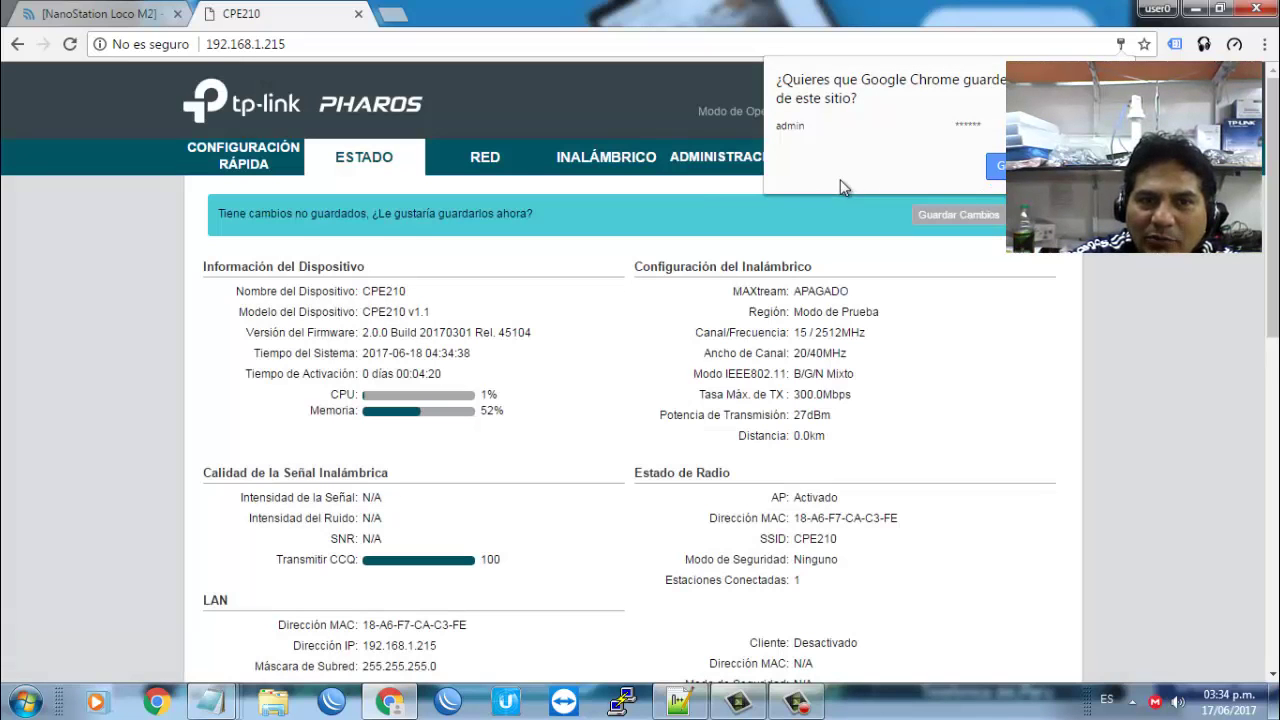
Step: Dismiss the save-password prompt and review the RED (LAN) and INALÁMBRICO settings
left_click(946, 215)
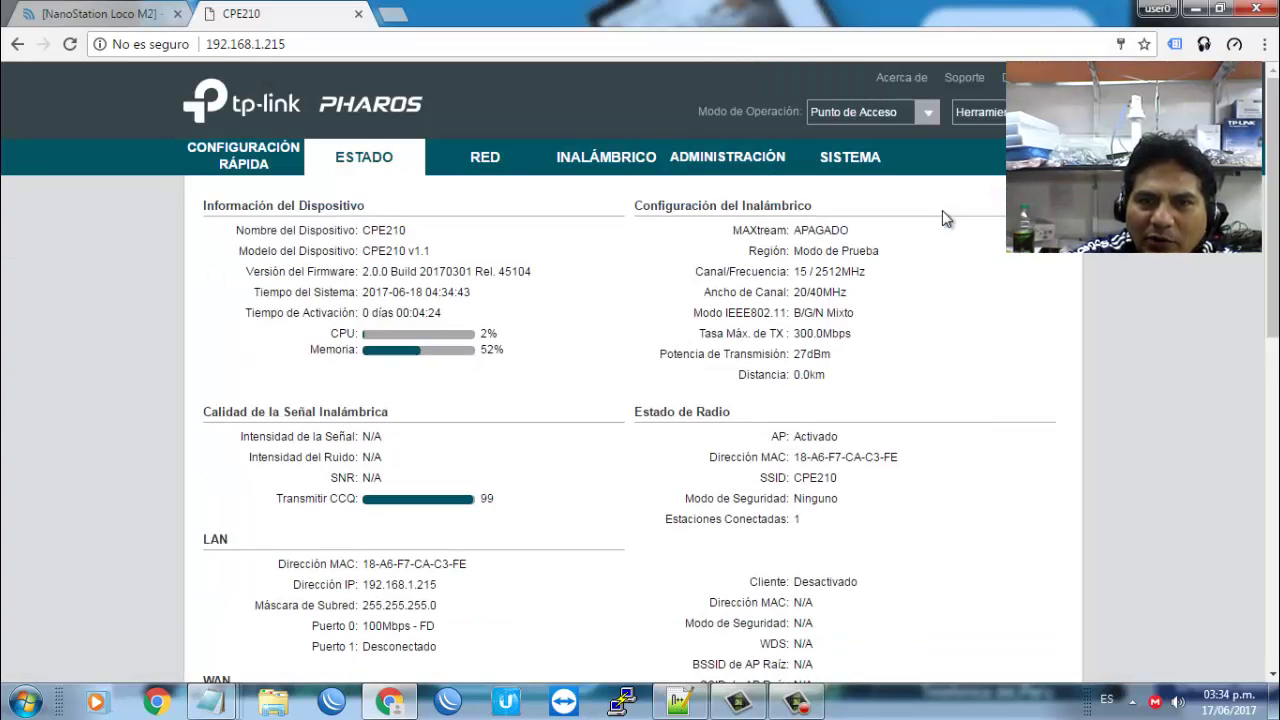
left_click(493, 166)
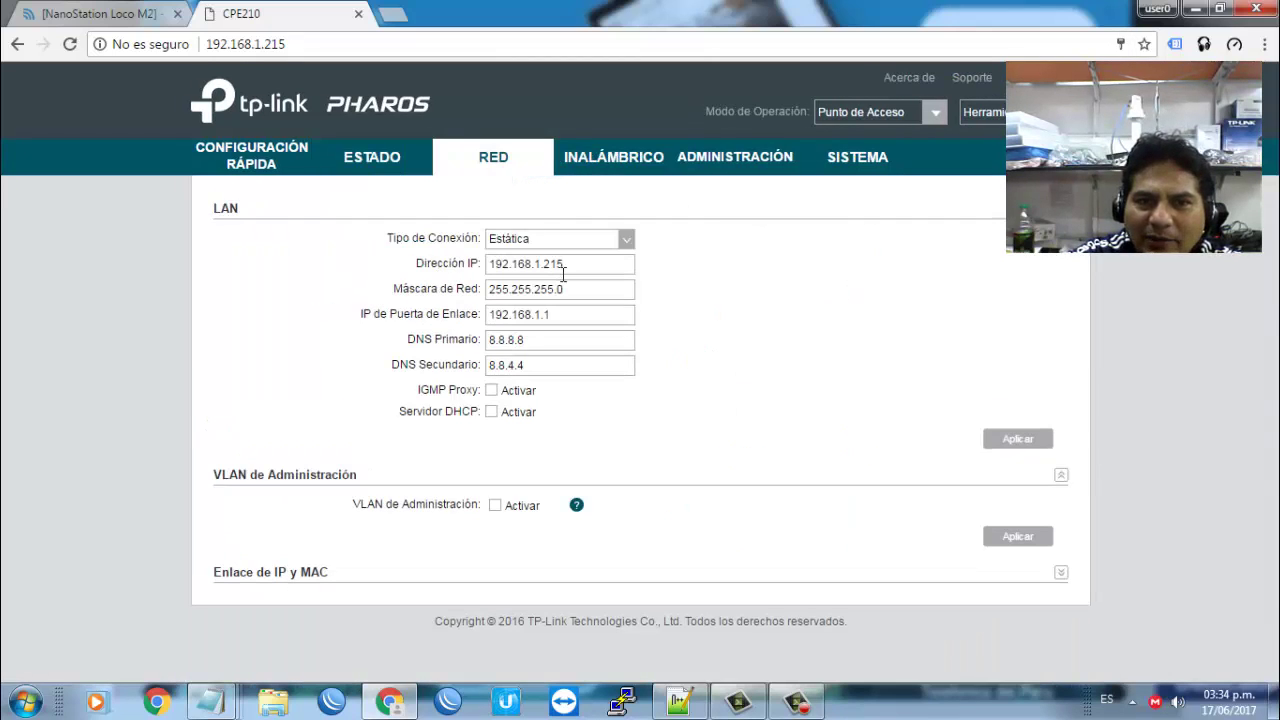
left_click(614, 162)
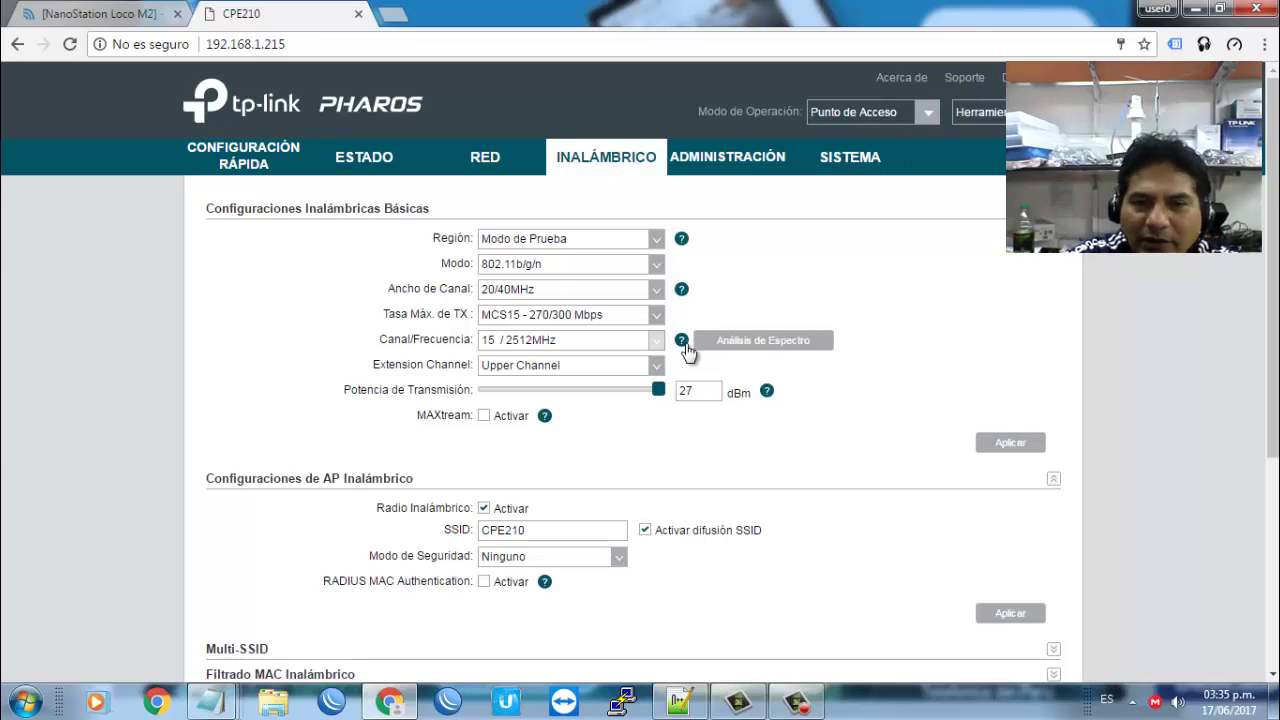
Step: Try Análisis de Espectro twice, closing each refusal error, then check ADMINISTRACIÓN
left_click(768, 341)
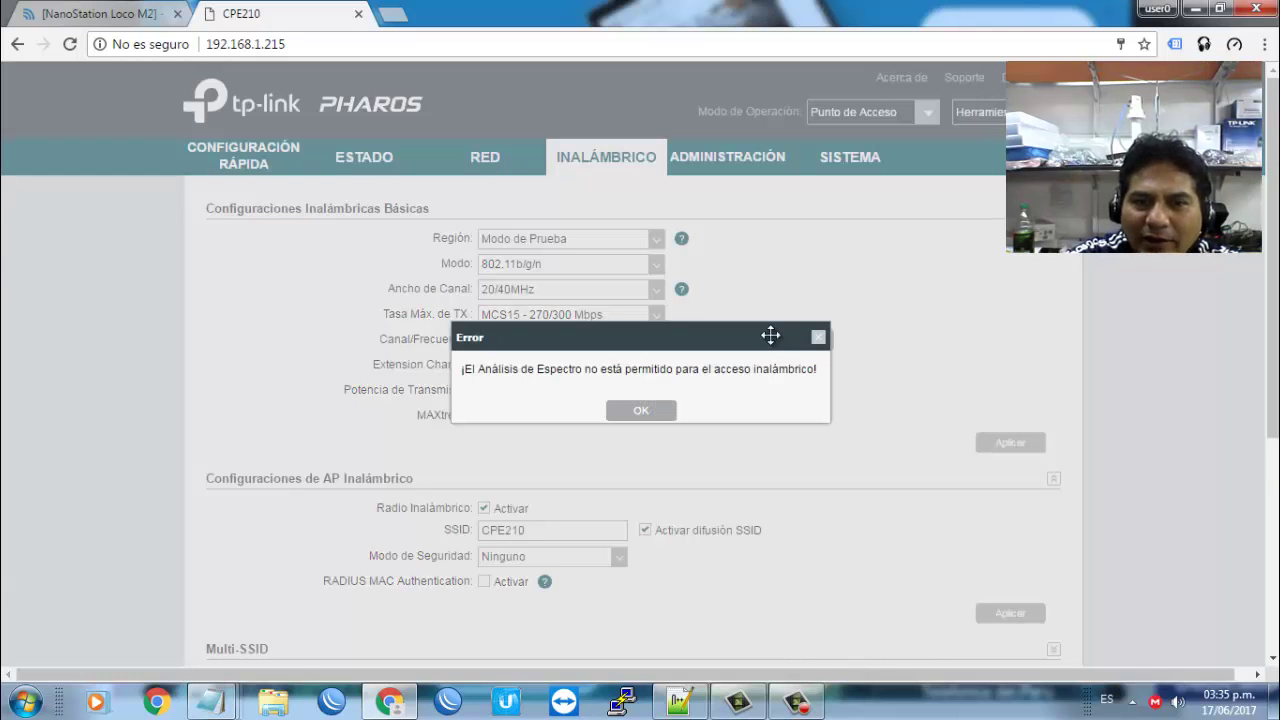
left_click(648, 409)
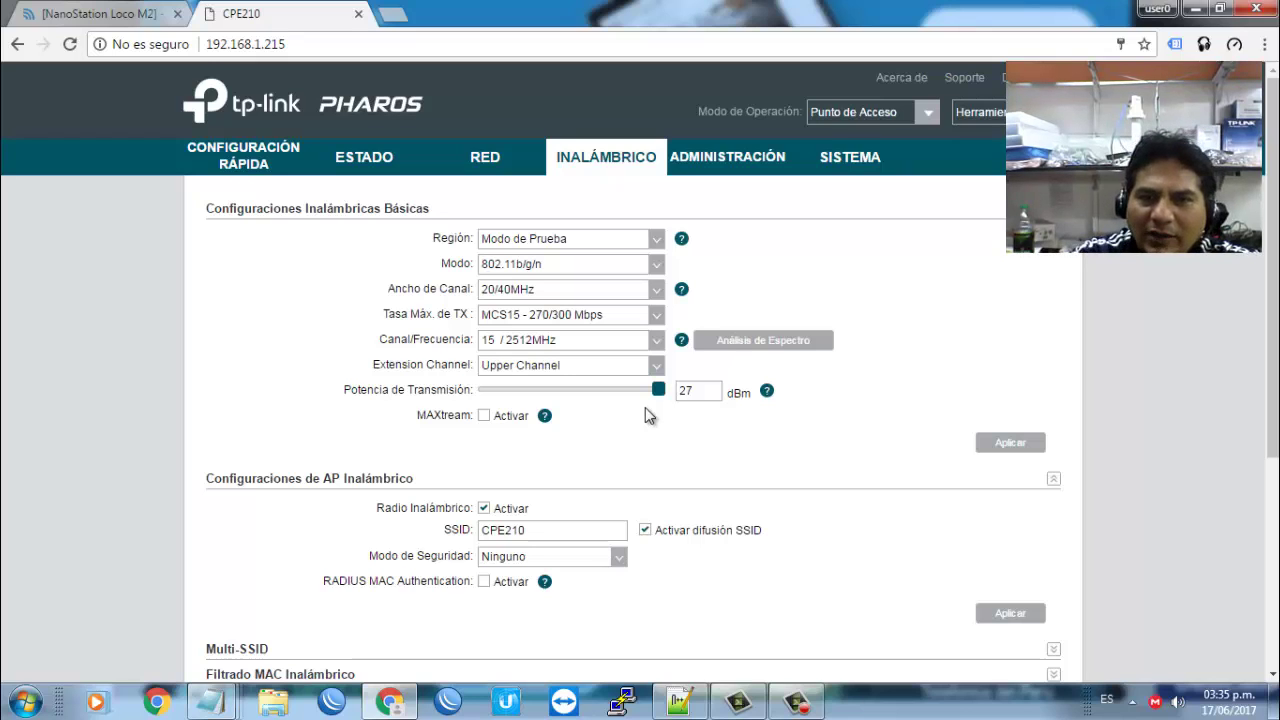
left_click(803, 342)
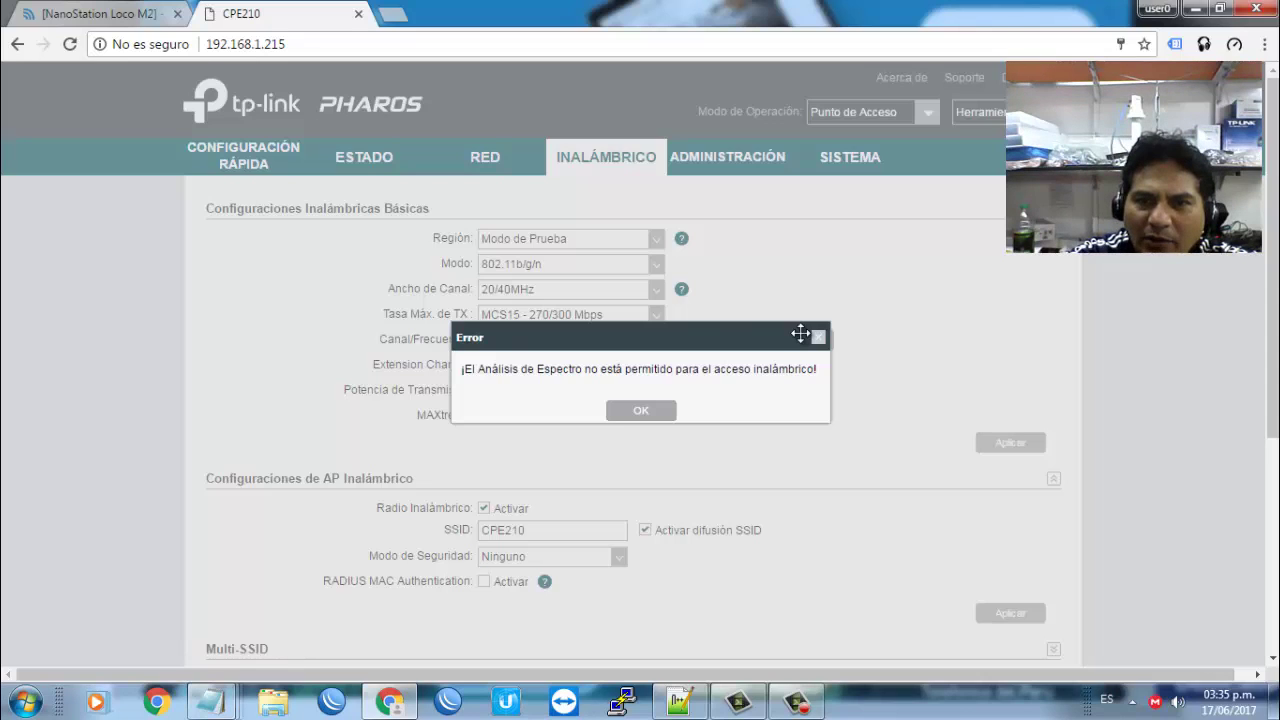
left_click(626, 417)
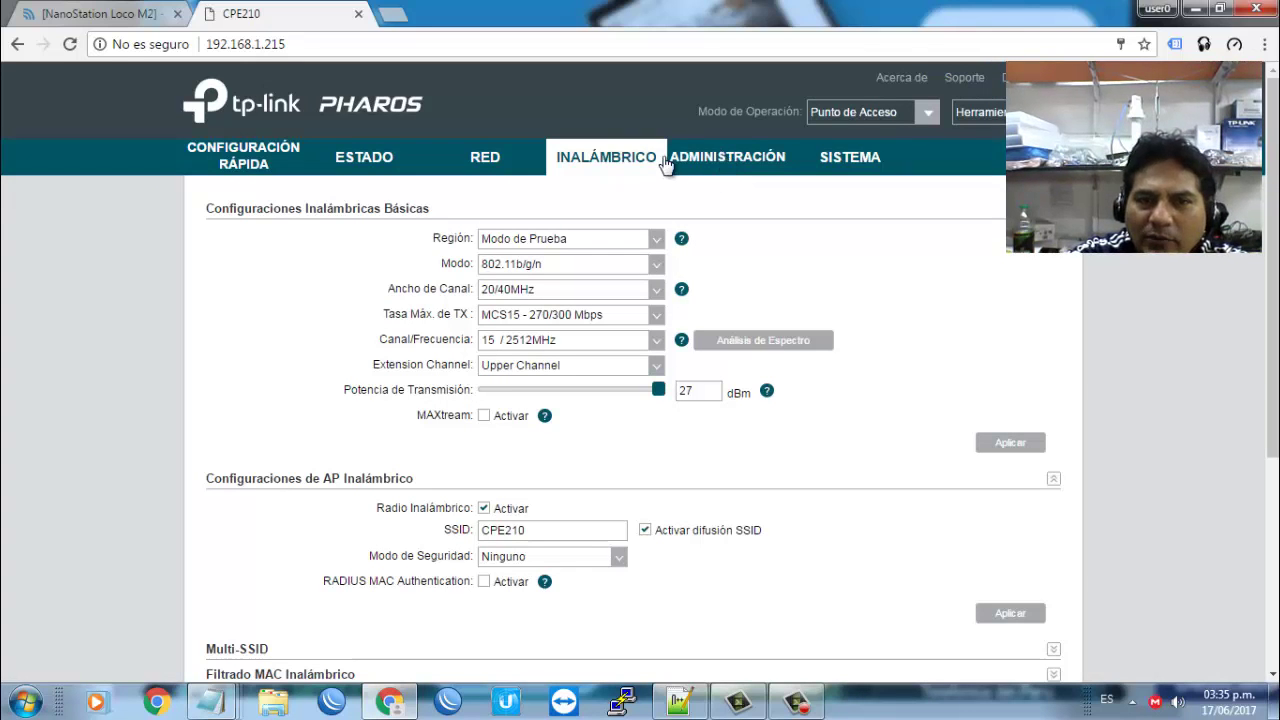
left_click(733, 174)
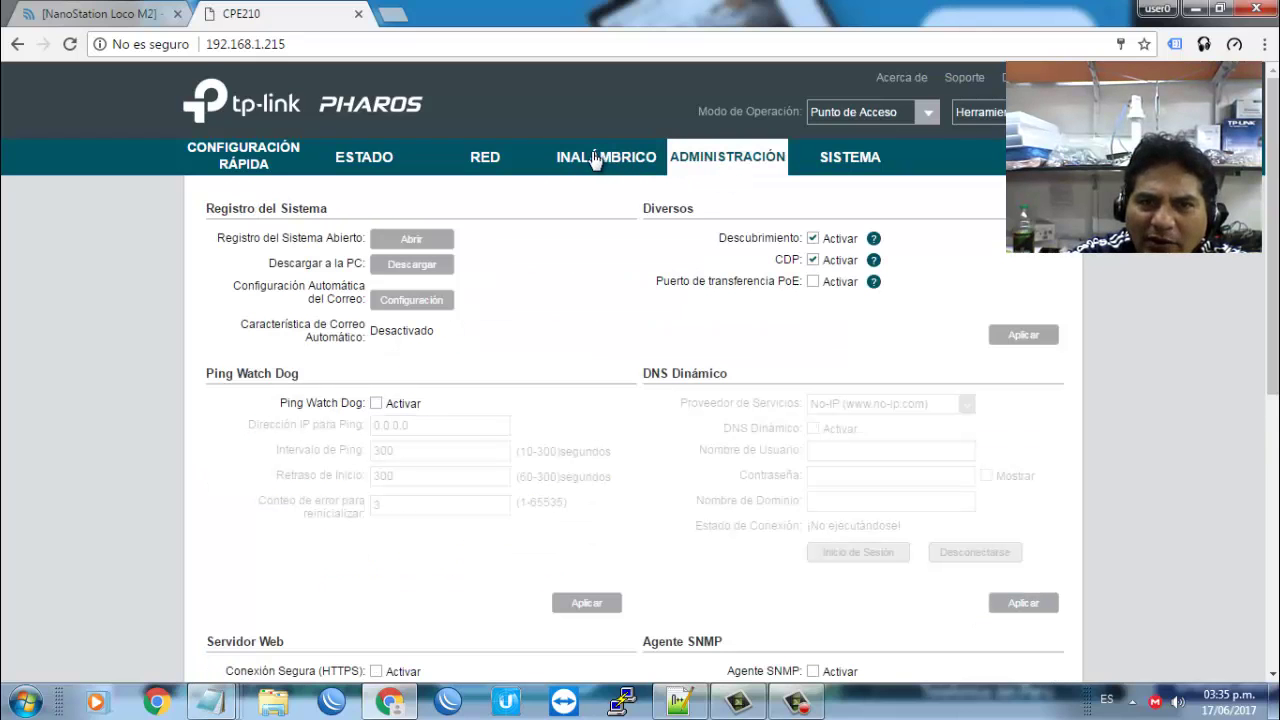
left_click(595, 160)
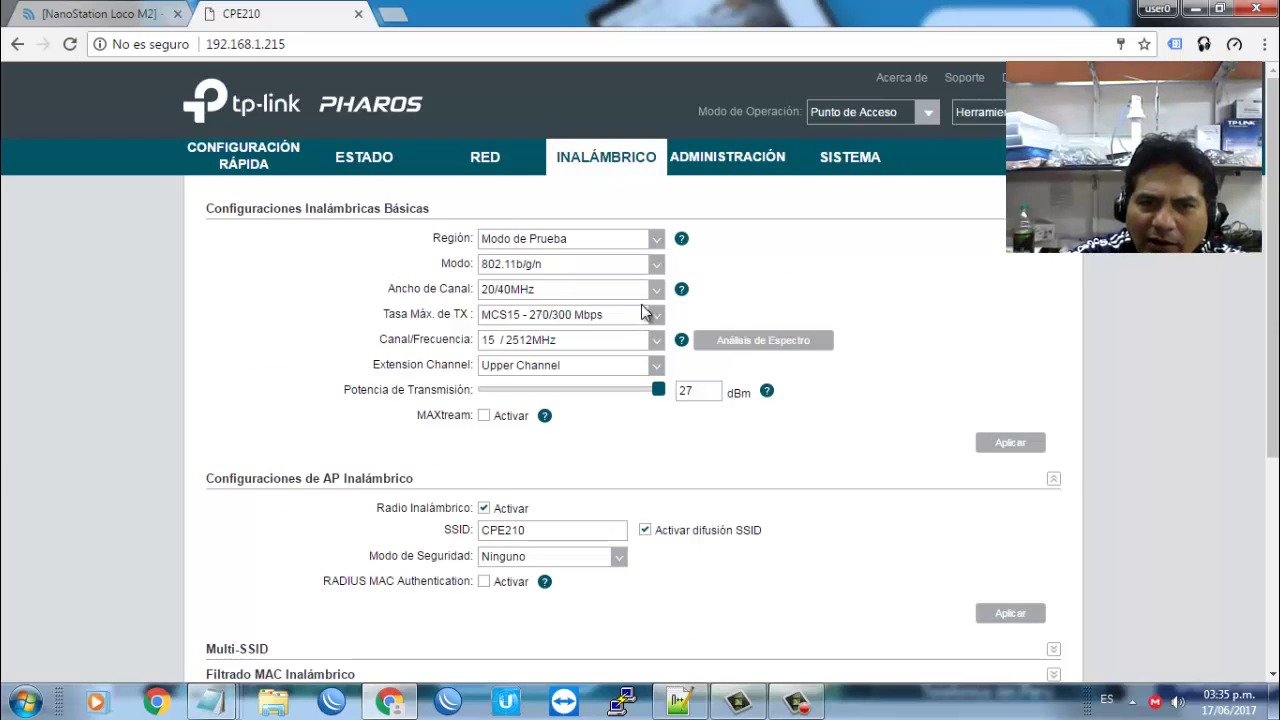
left_click(658, 352)
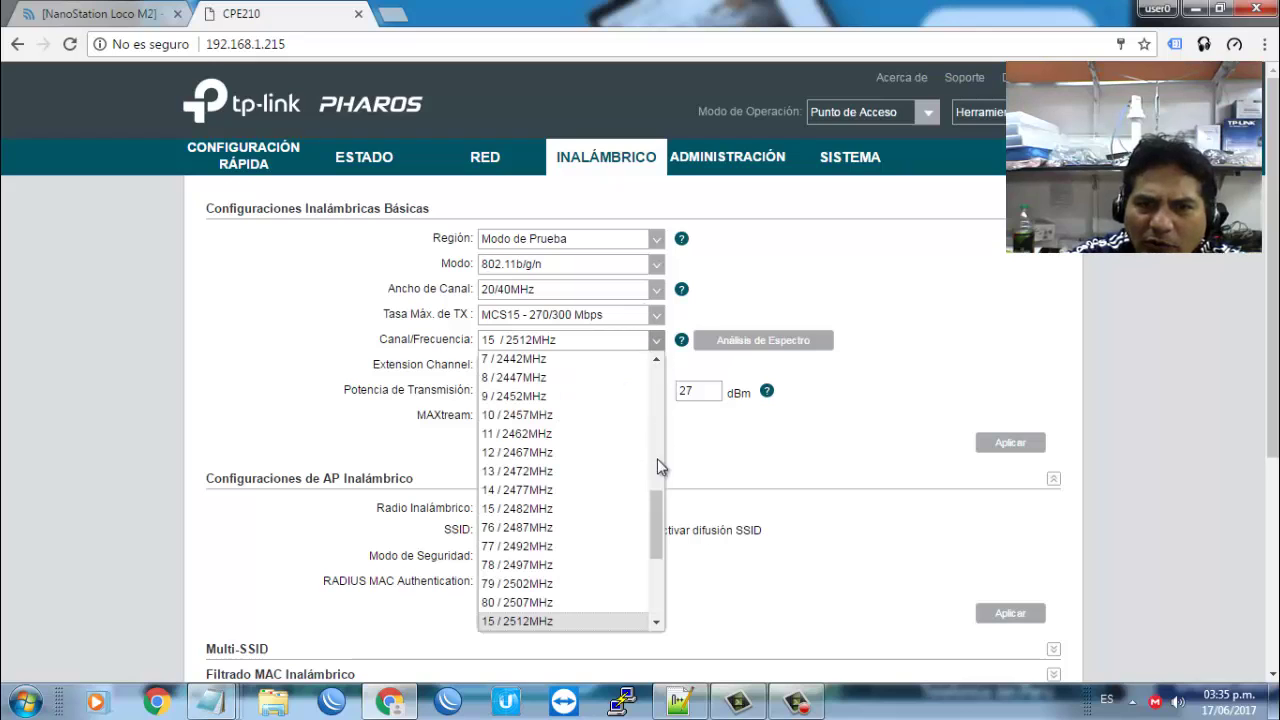
left_click_drag(653, 509, 659, 427)
left_click_drag(660, 456, 684, 434)
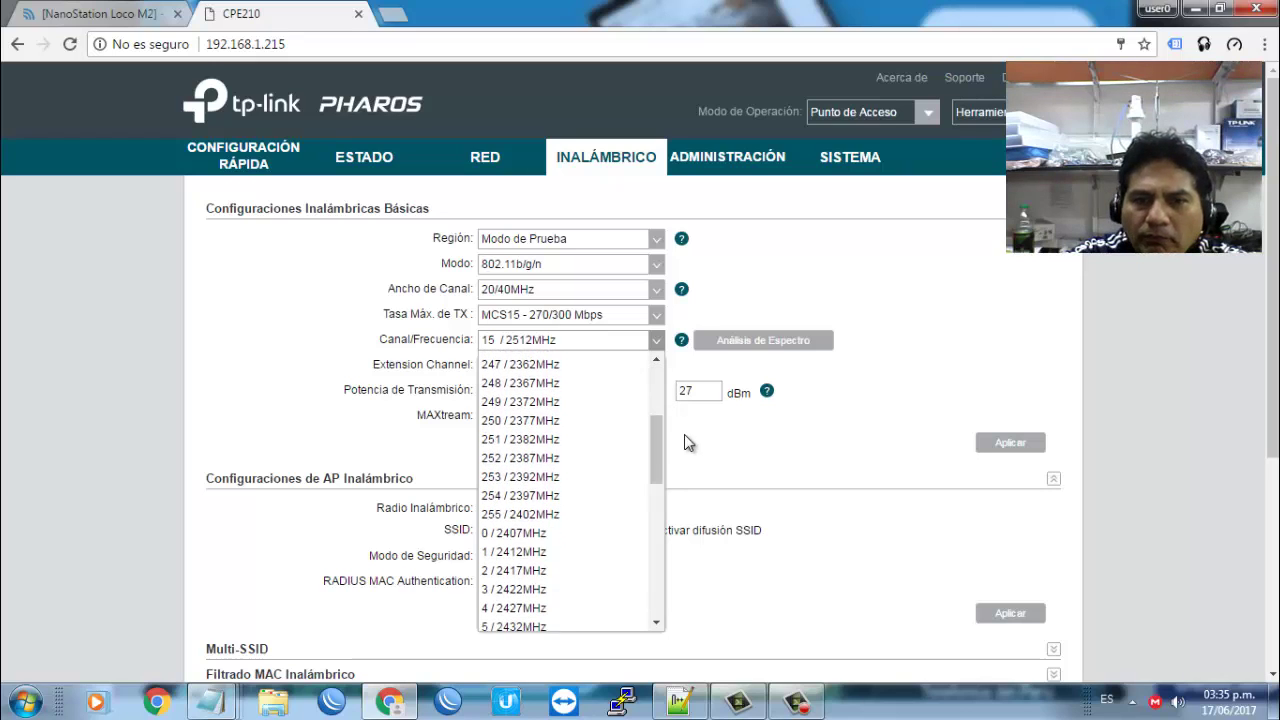
left_click(751, 440)
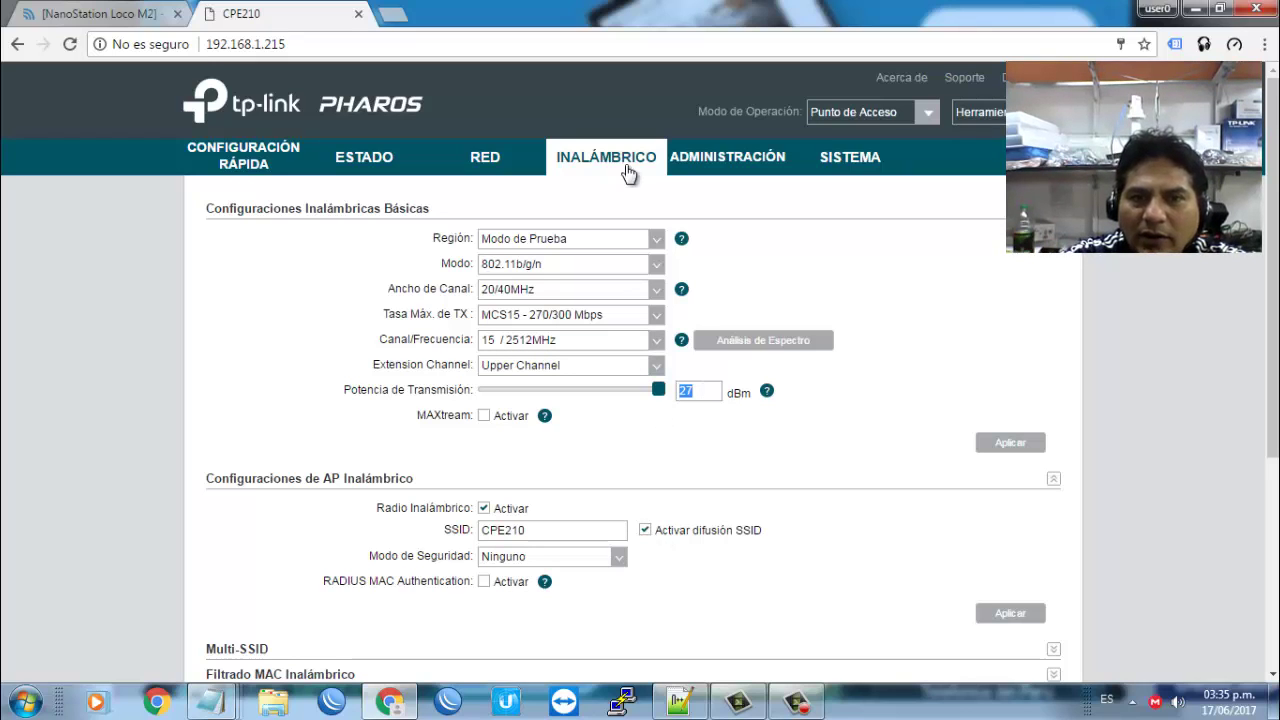
Step: Start a continuous ping to 192.168.1.210 from the Run box
key("super+r")
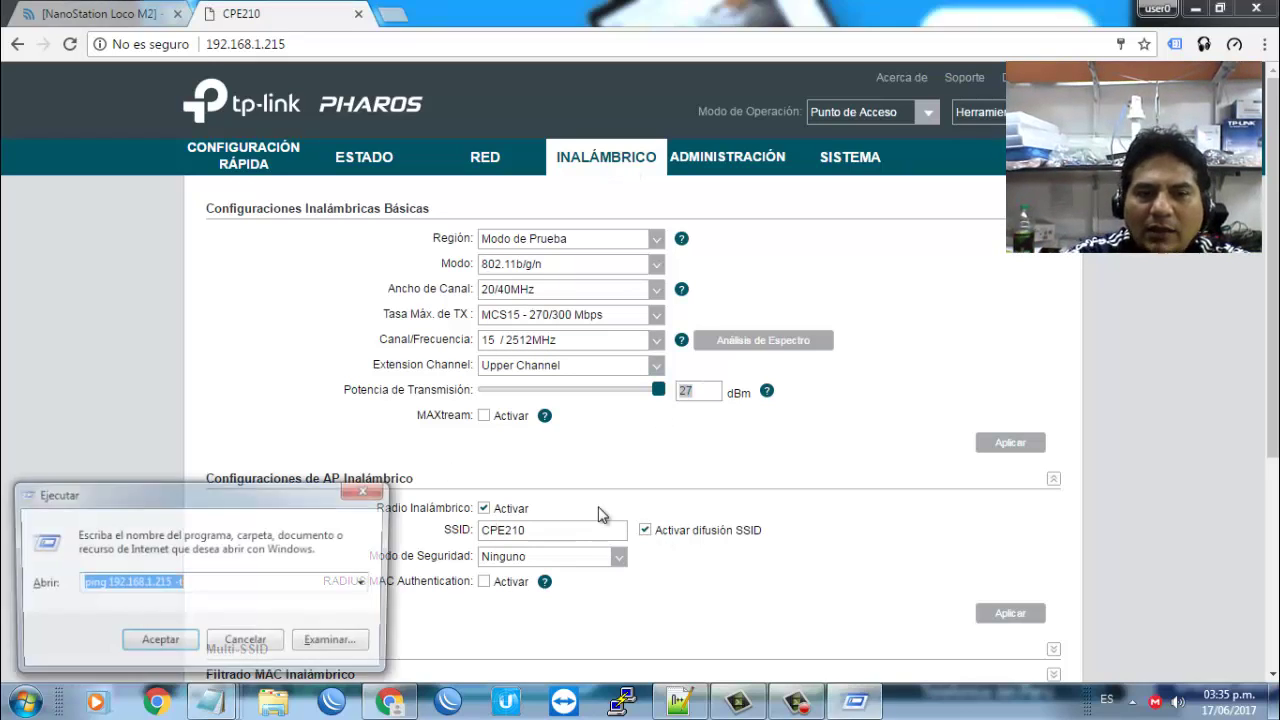
type("ping")
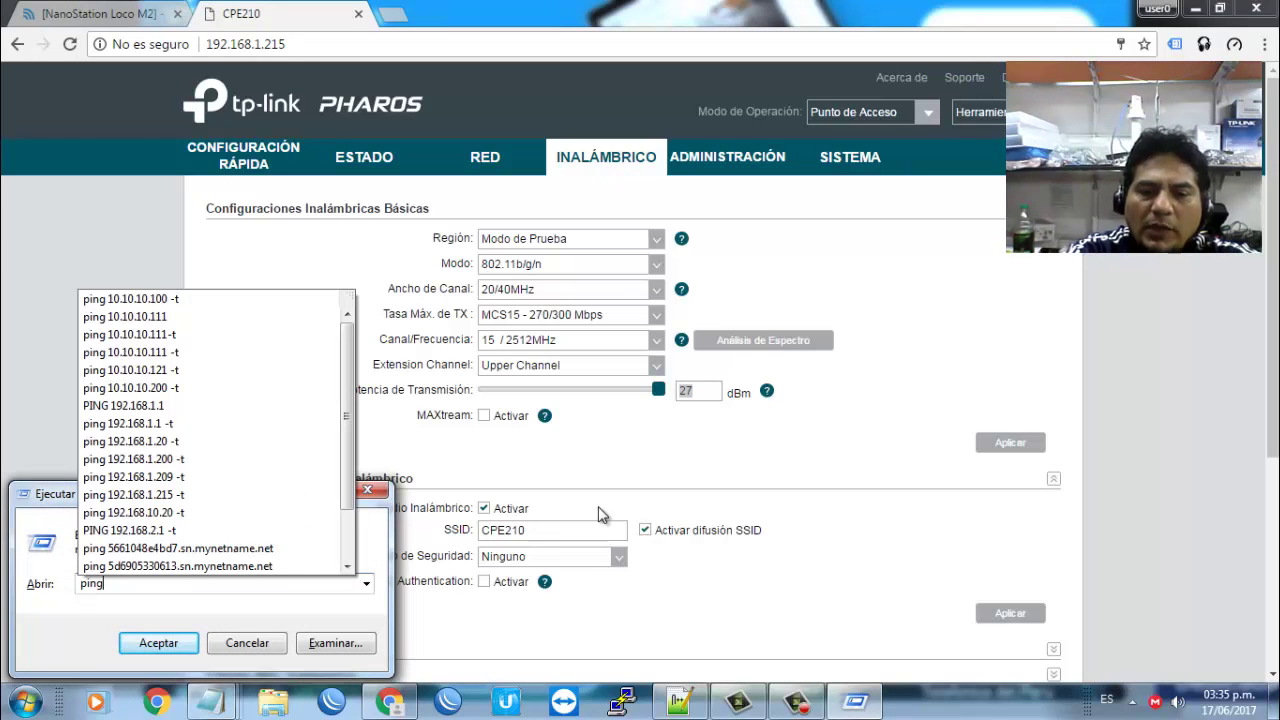
type(" 192.168")
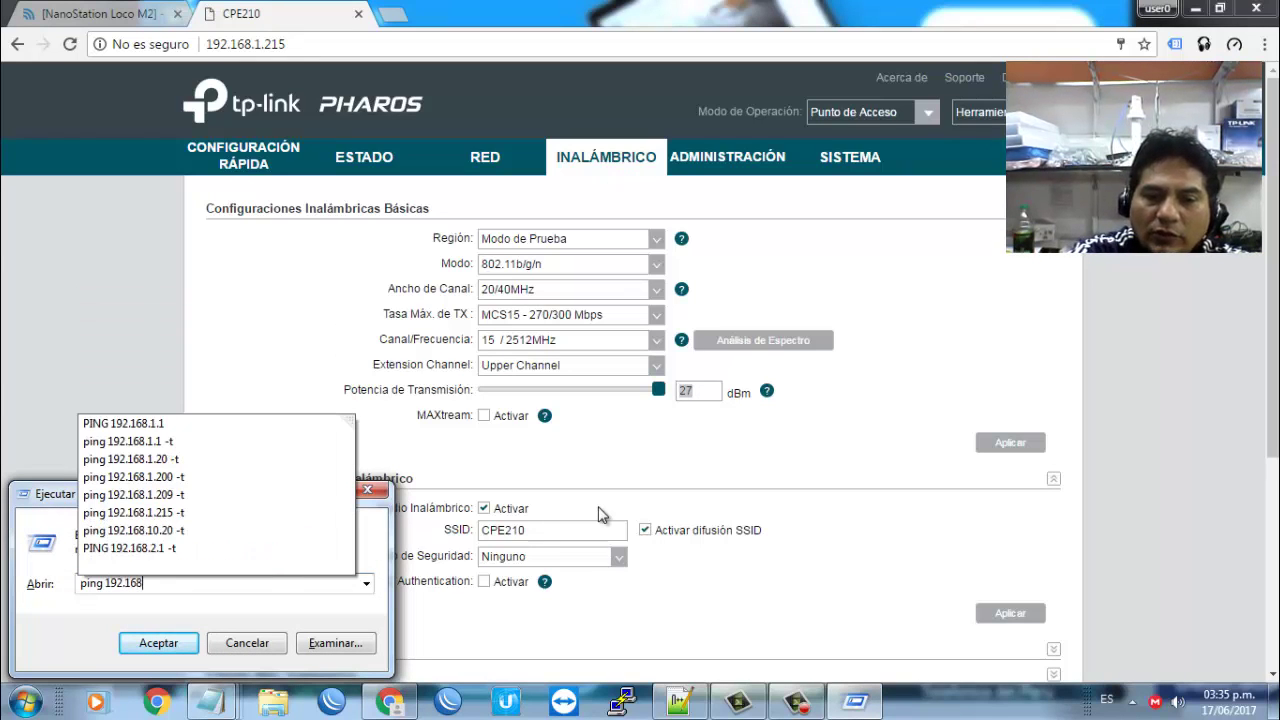
type(".1.210")
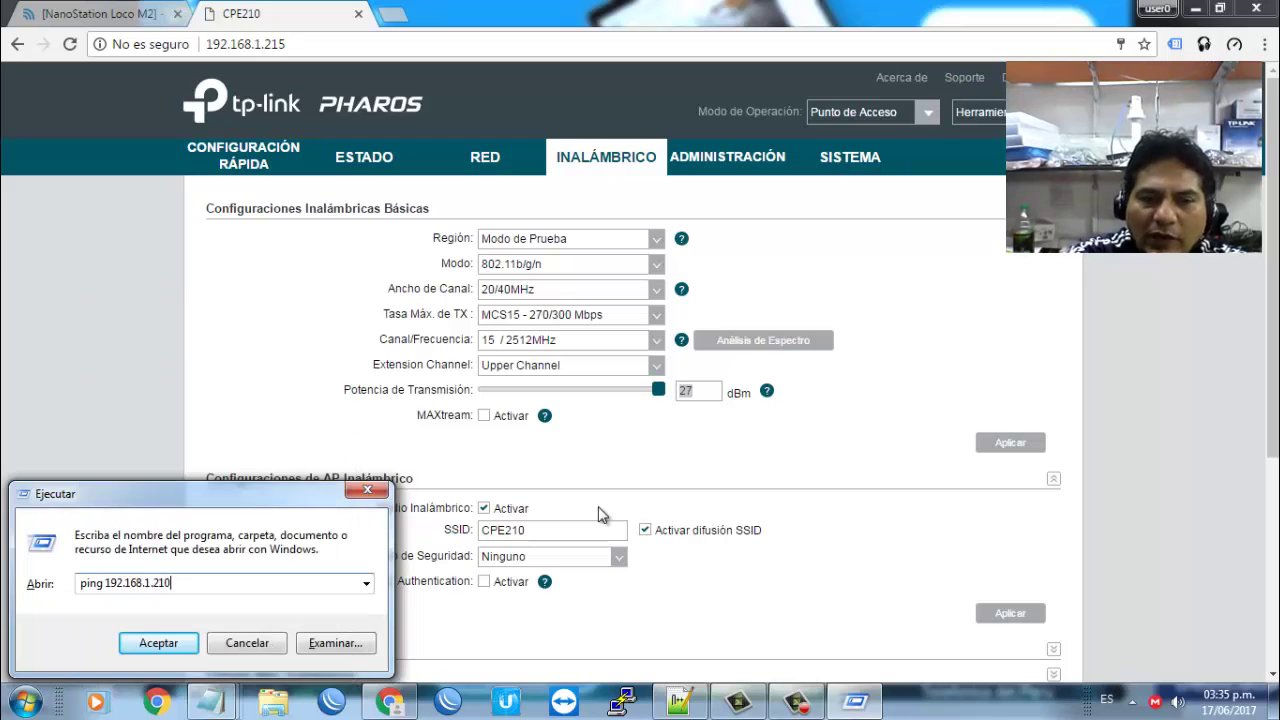
key("Down")
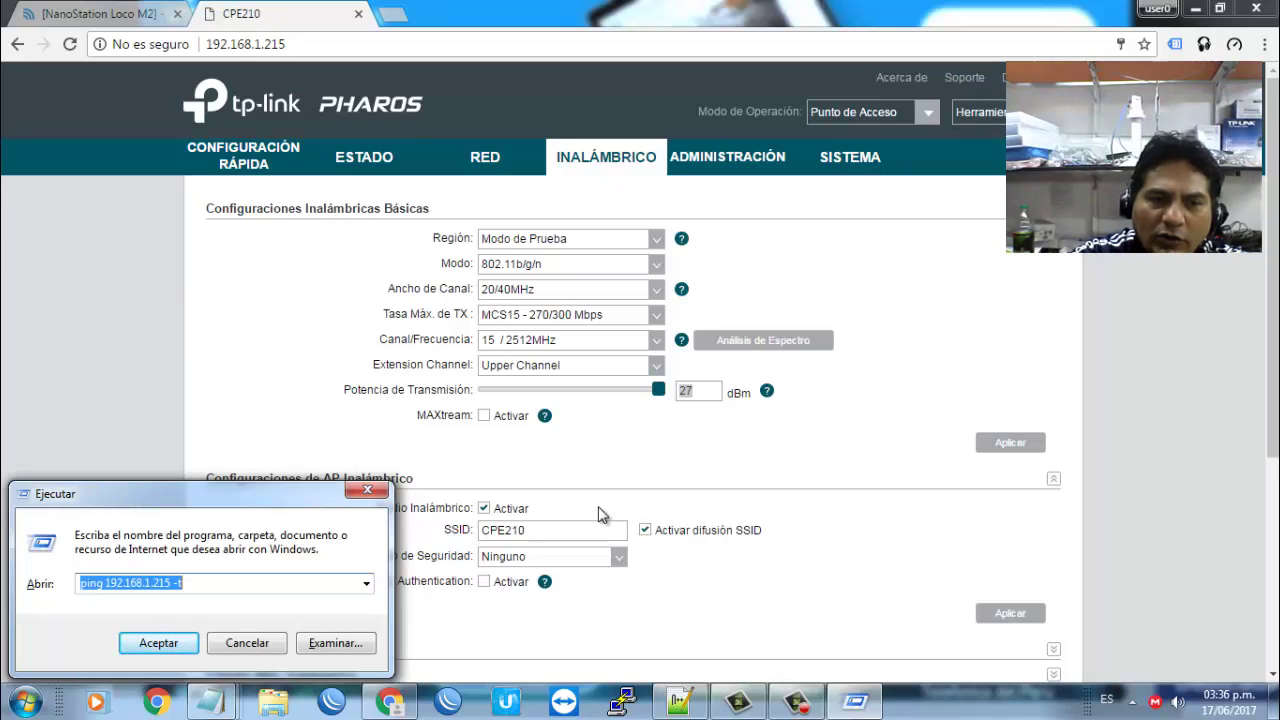
key("ctrl+Left")
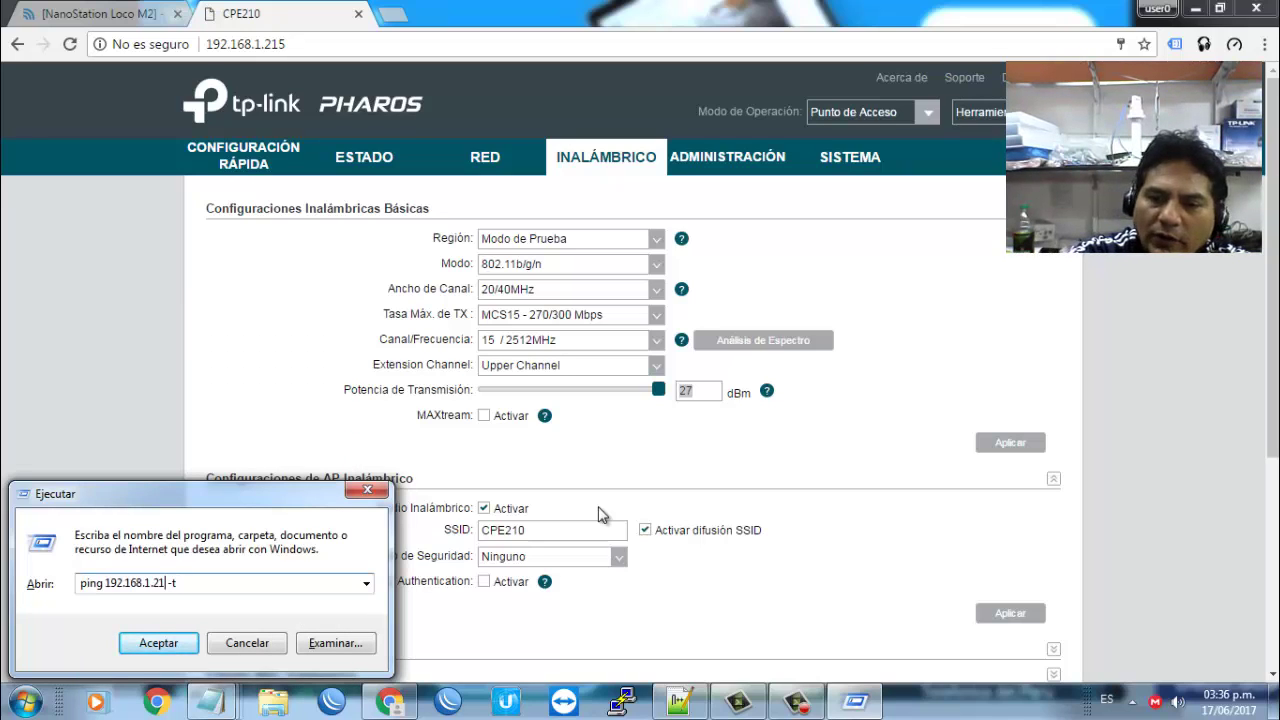
key("Return")
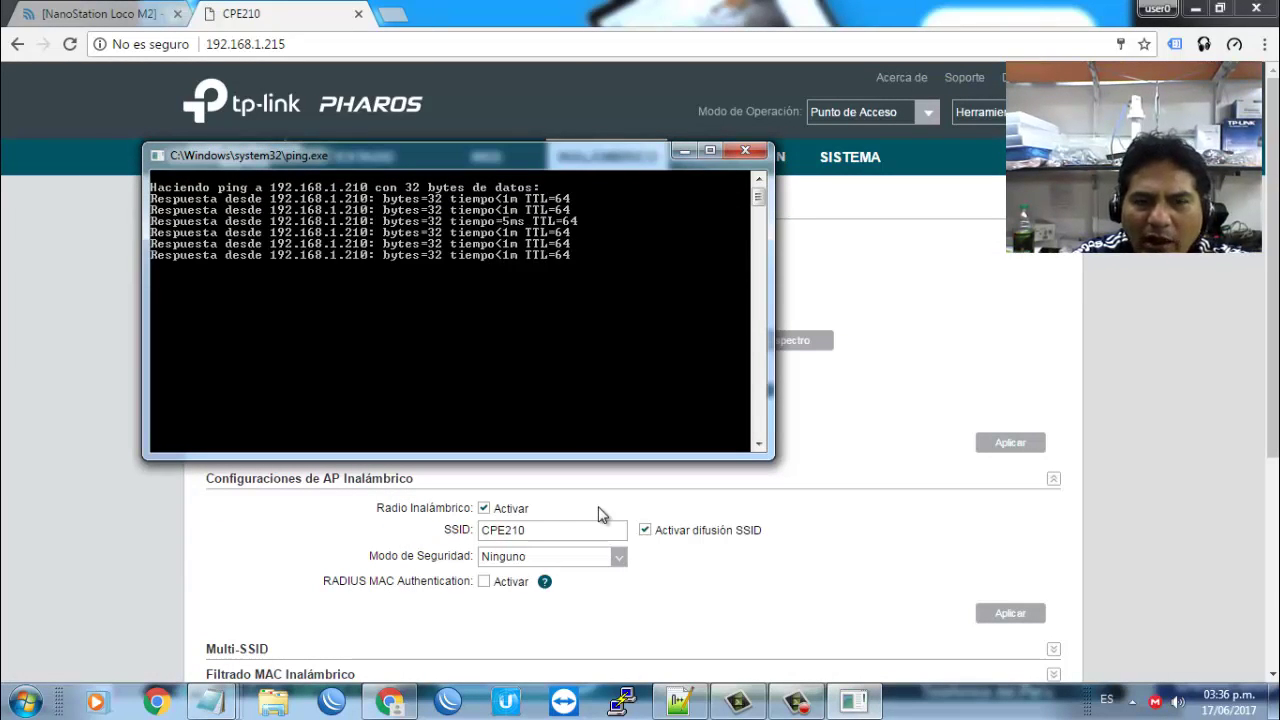
Step: Start a continuous ping to 192.168.1.215 and place its window beside the first
key("super+r")
key("End")
key("Left")
key("Left")
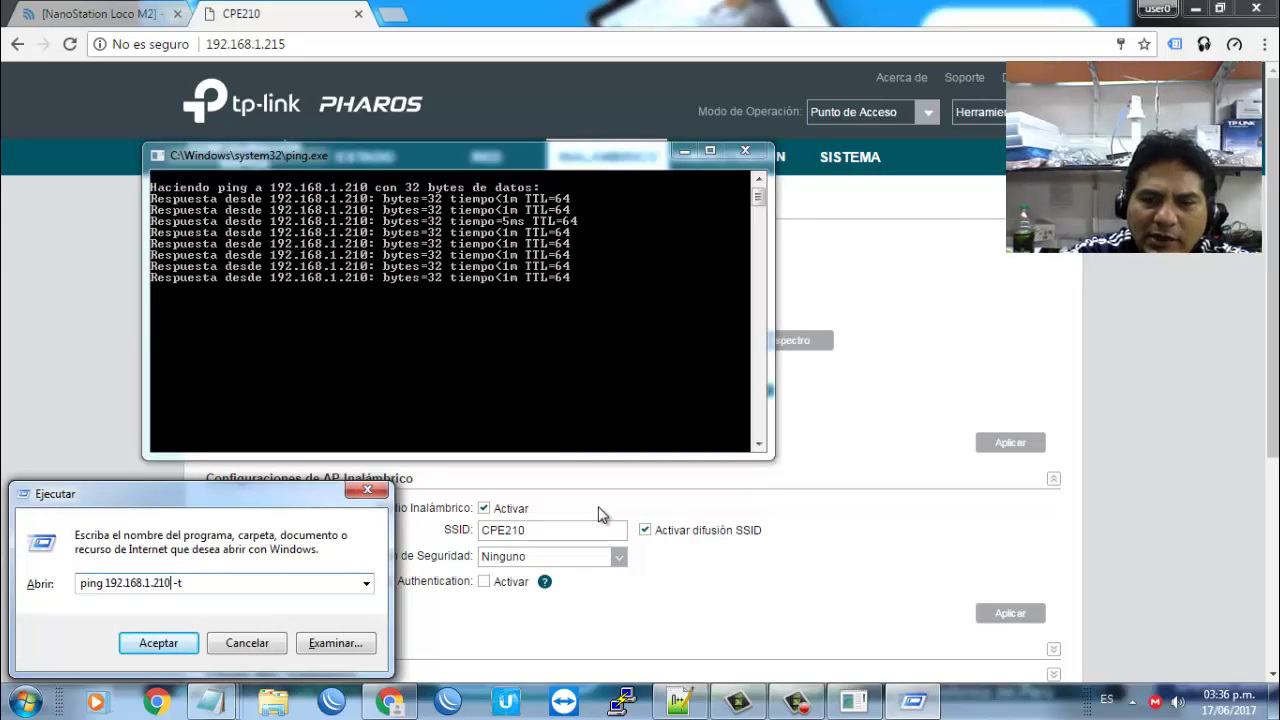
key("BackSpace")
type("5")
key("Return")
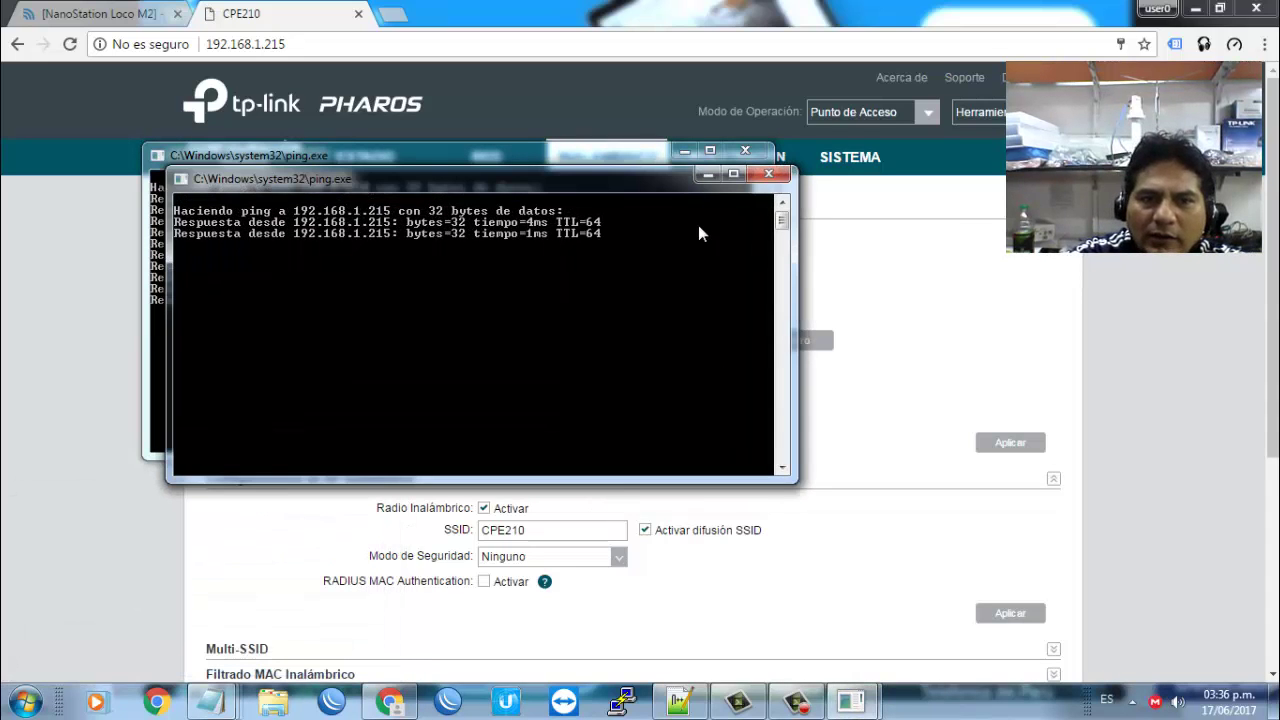
left_click_drag(578, 186, 888, 262)
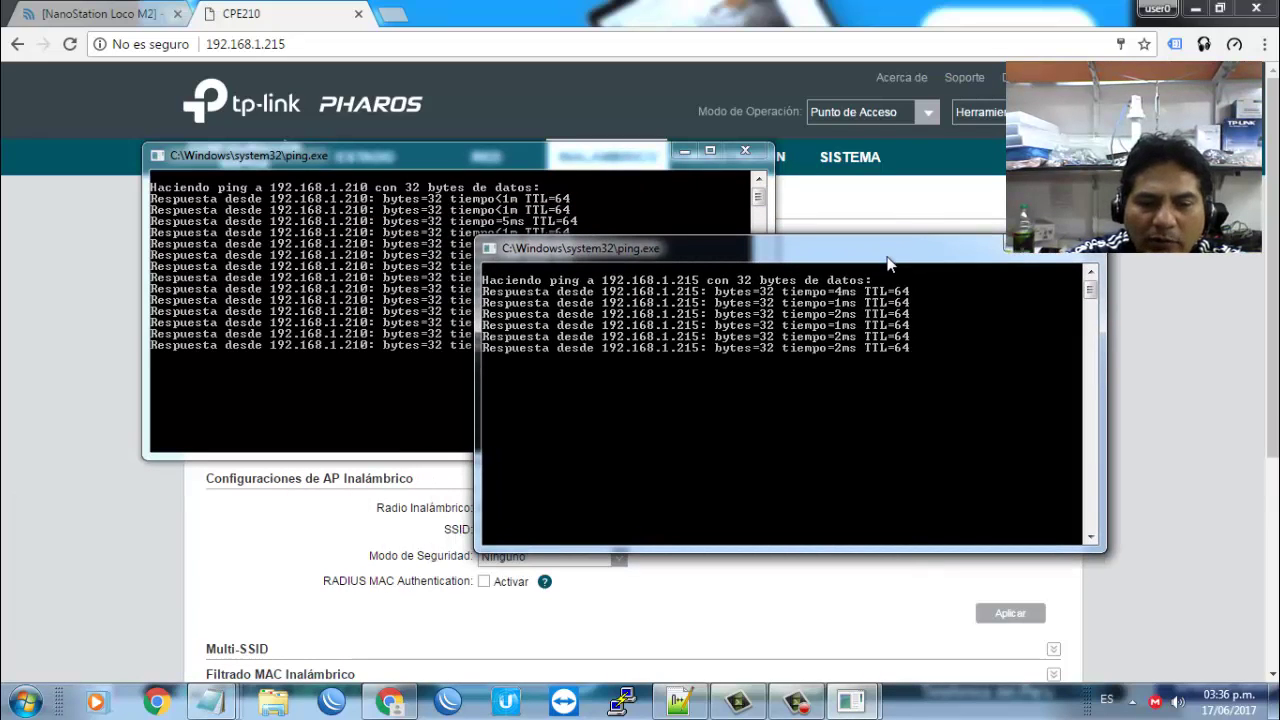
key("super+r")
Step: Run a continuous ping to 8.8.8.8, then close its window
key("Down")
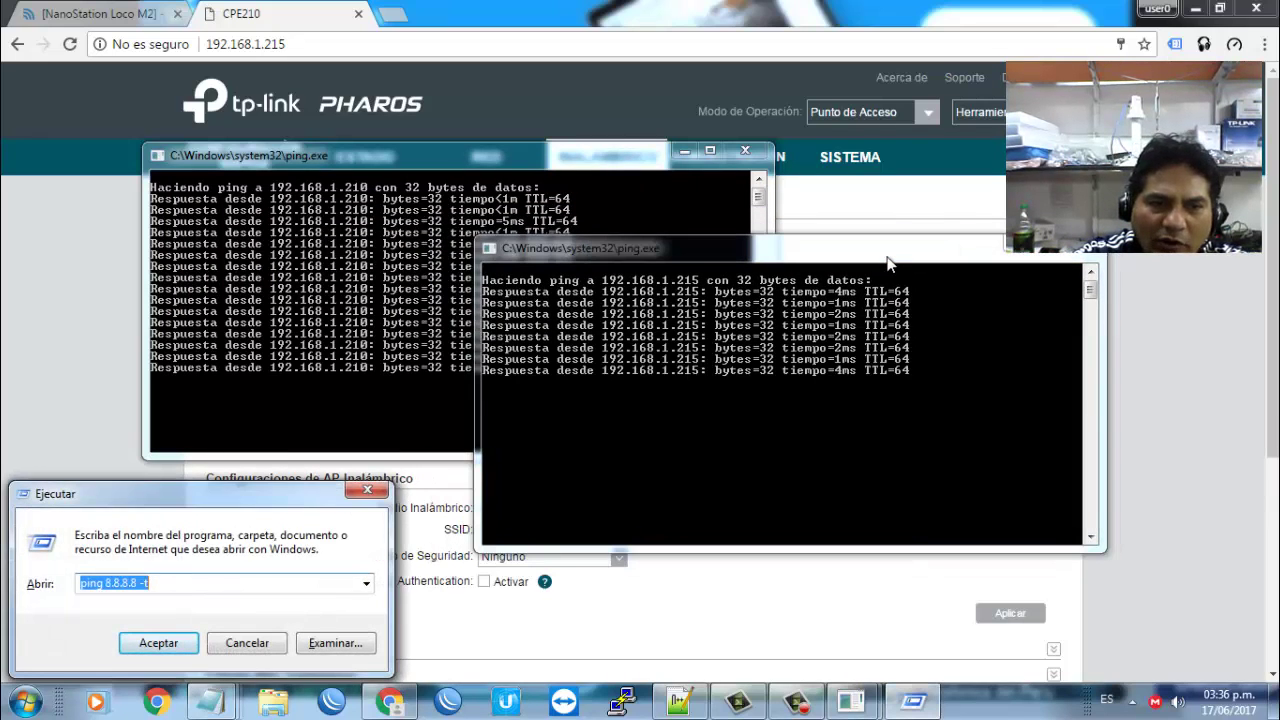
key("Return")
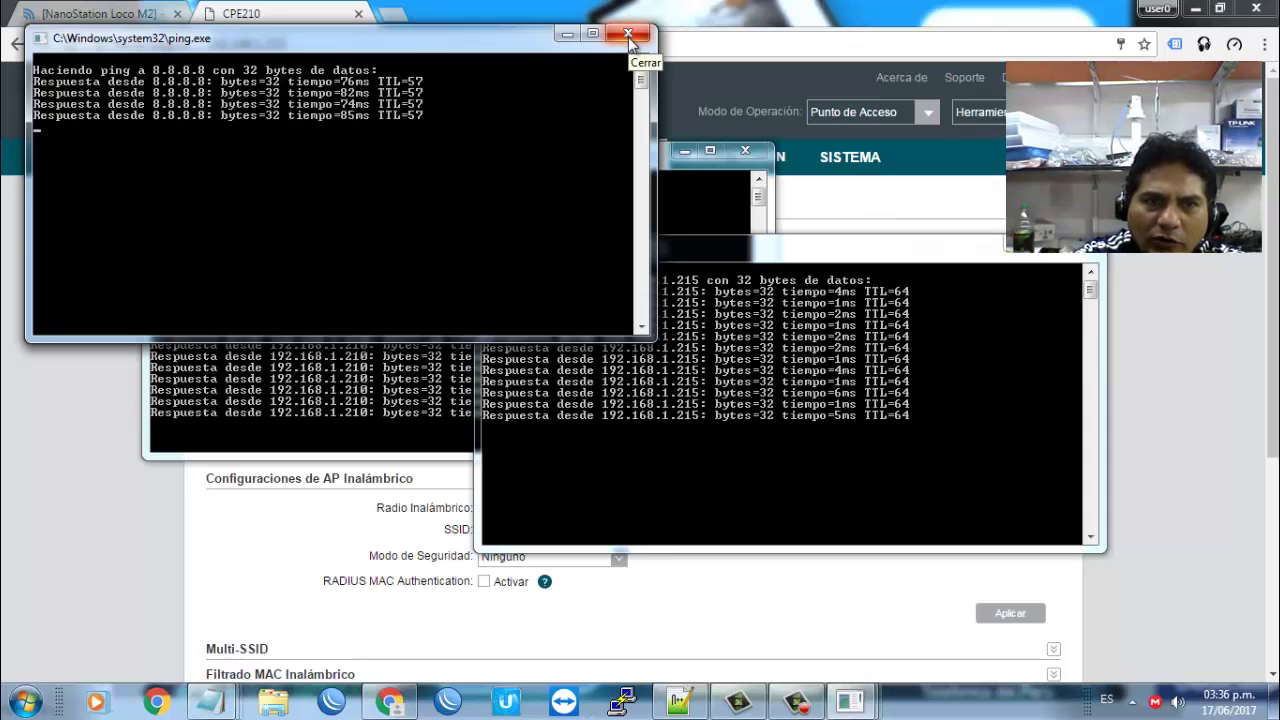
left_click(628, 36)
Step: Run 'ping 200.48.225.130 -t', then close it and both remaining ping windows
key("super+r")
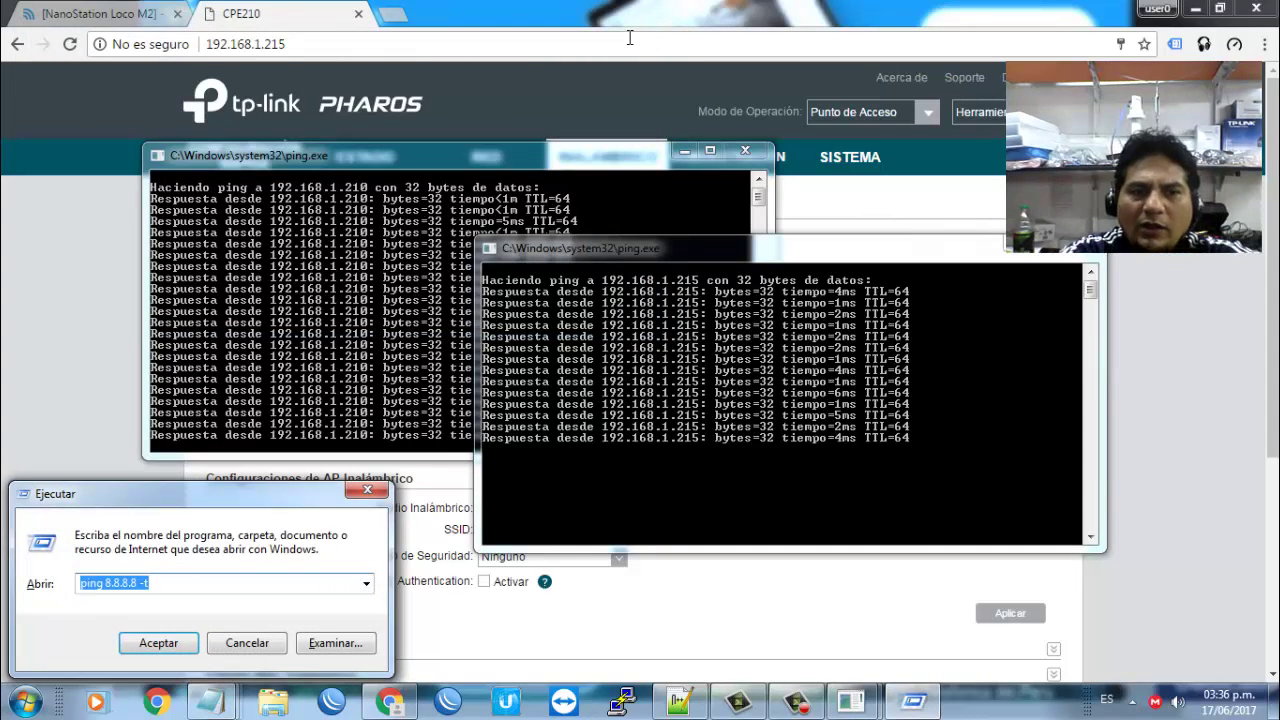
type("ping 2")
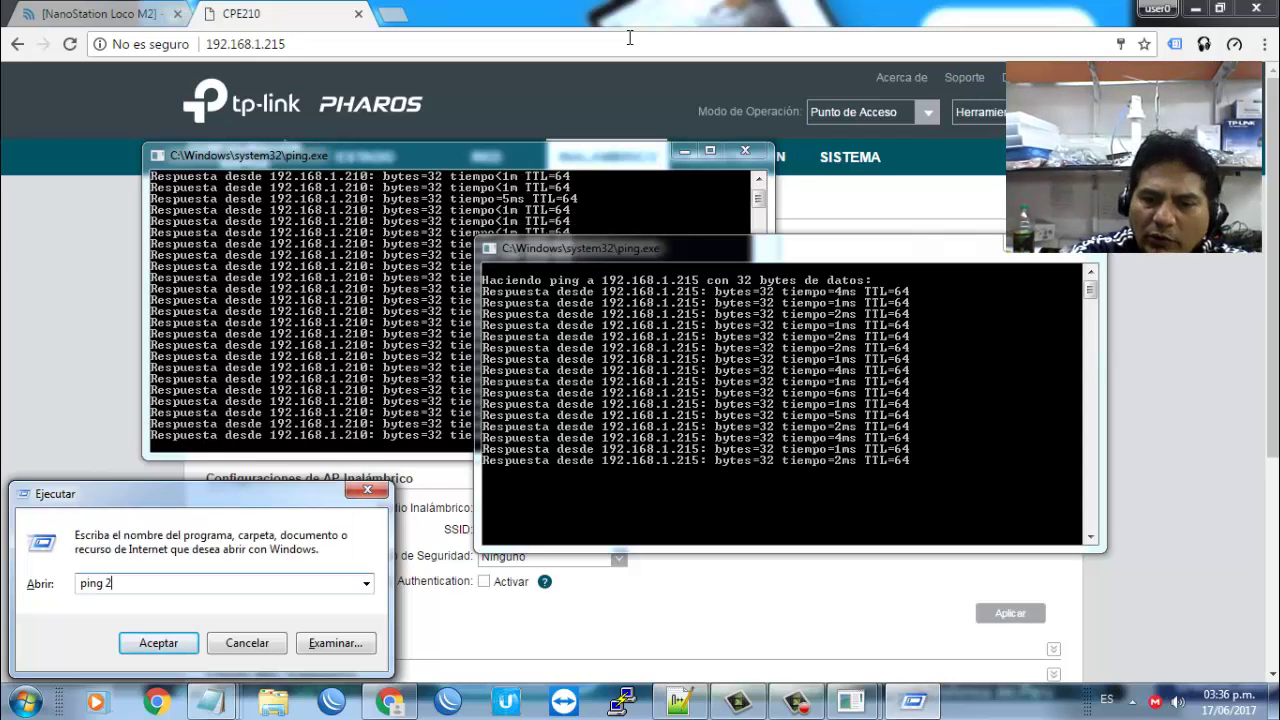
type("00.48.2")
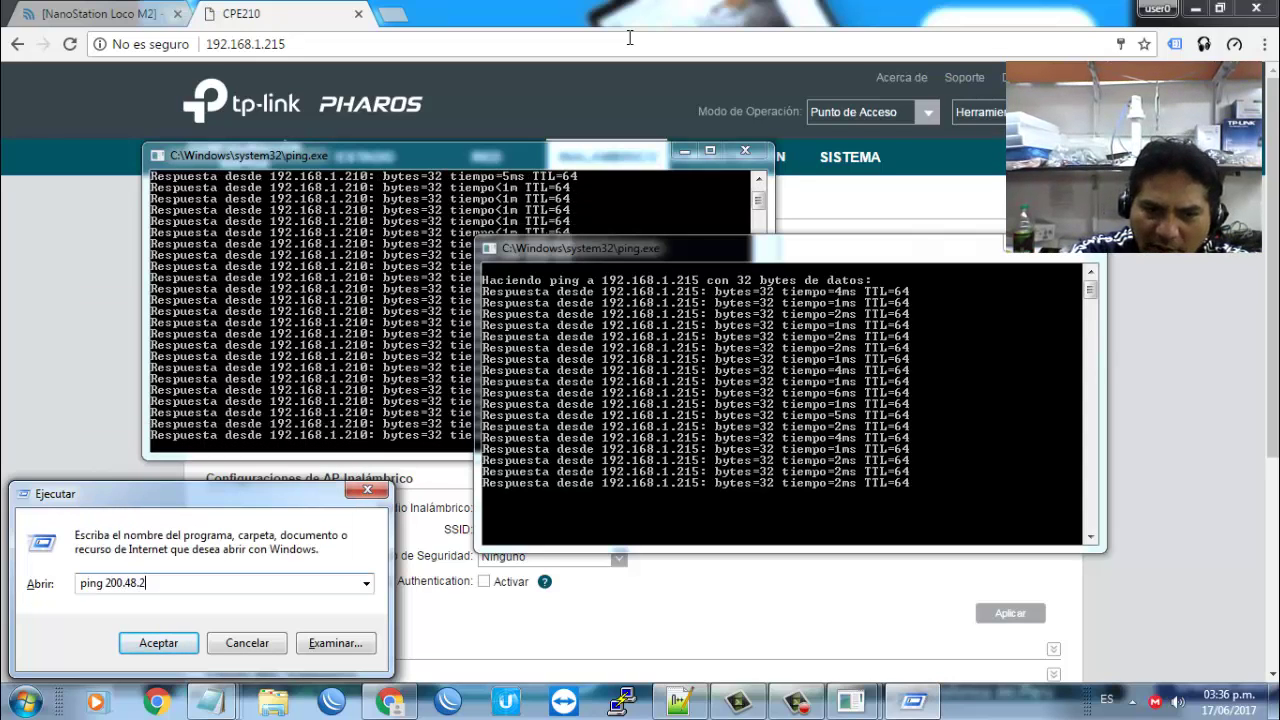
type("25.1")
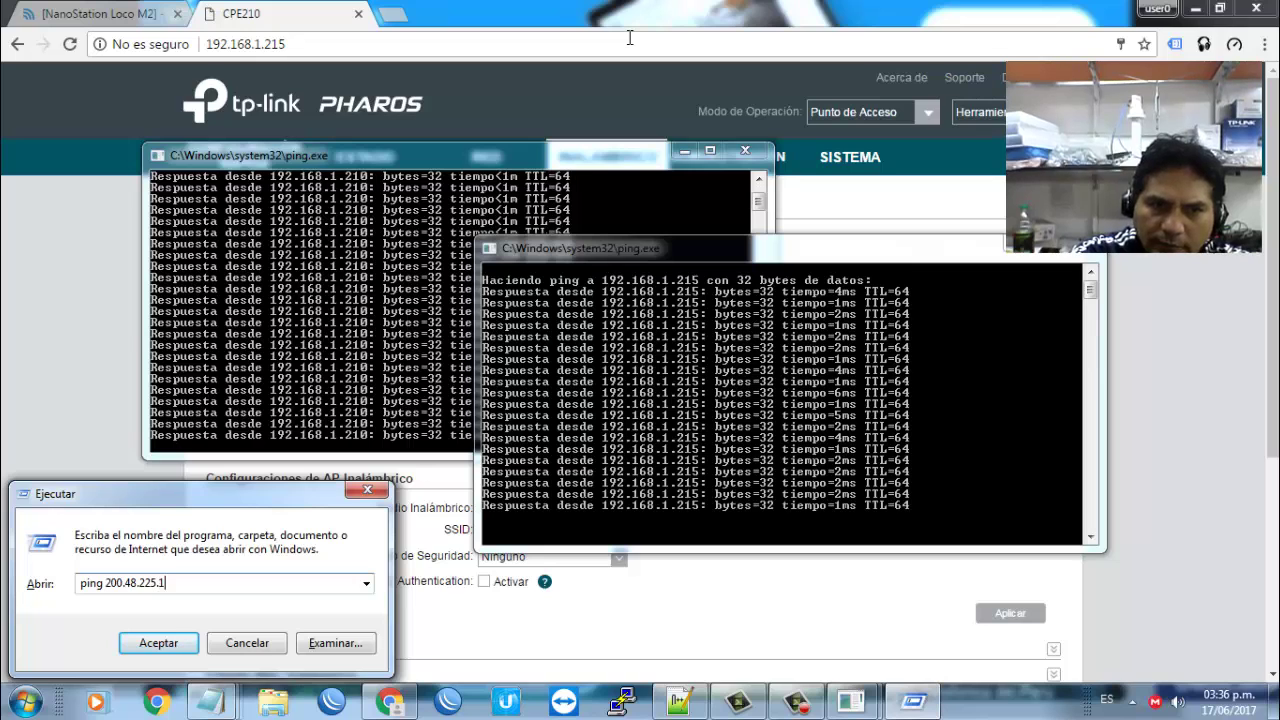
type("30 -")
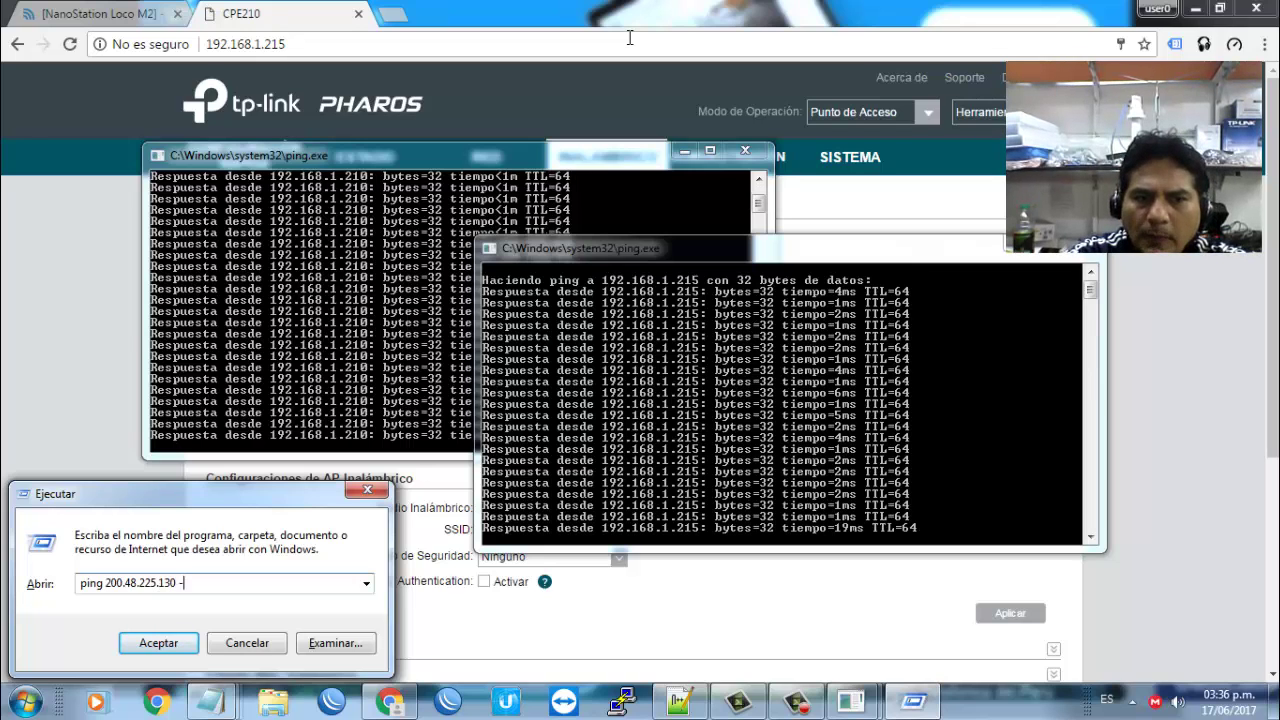
type("t")
key("Return")
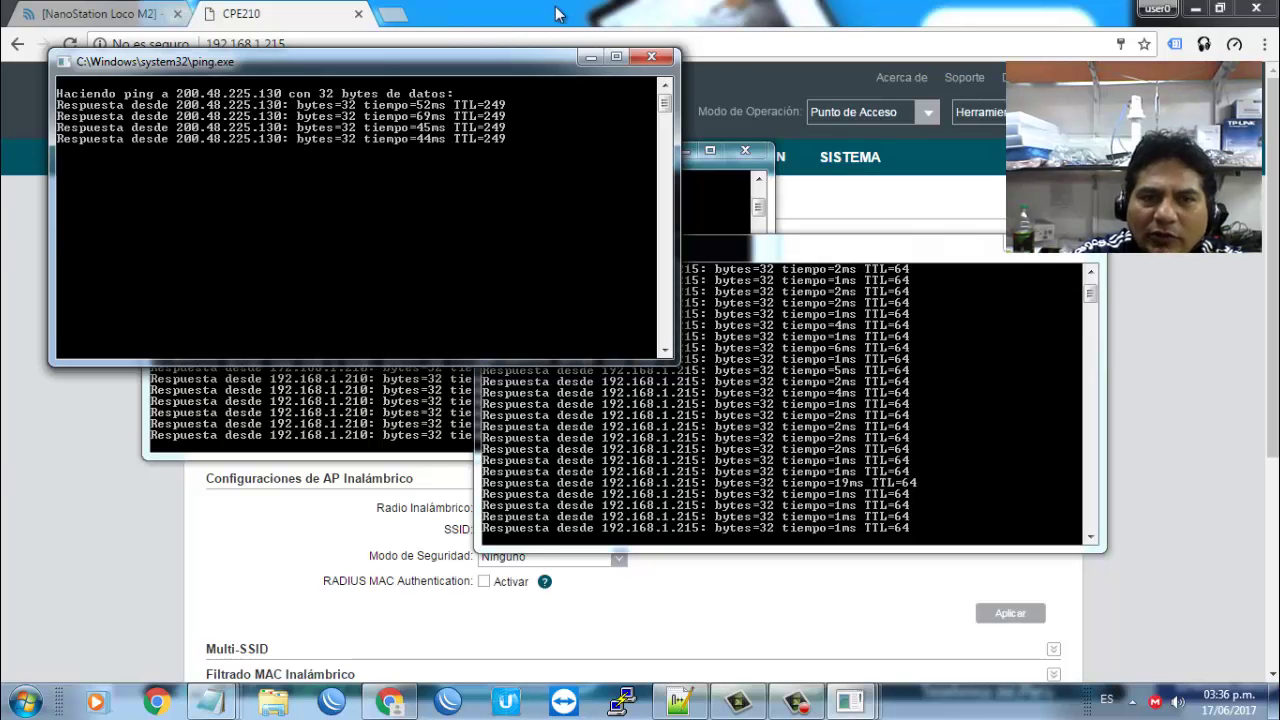
left_click(651, 61)
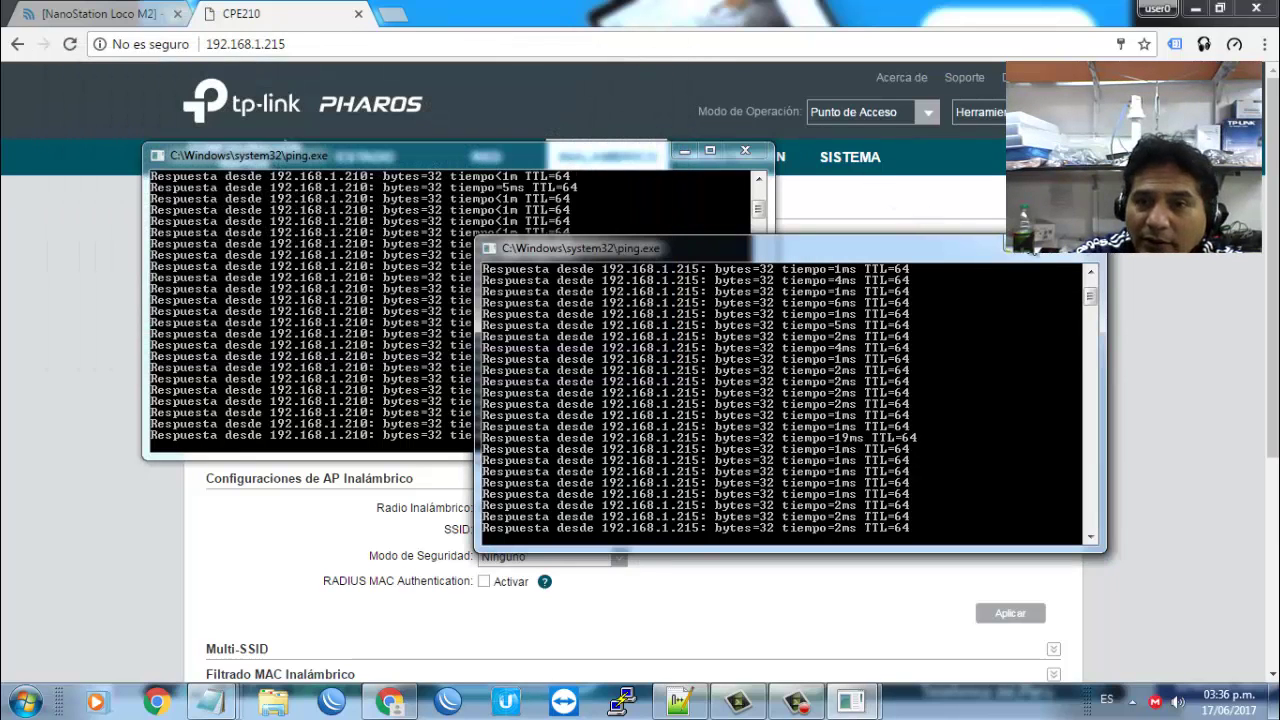
left_click(1088, 247)
left_click(745, 152)
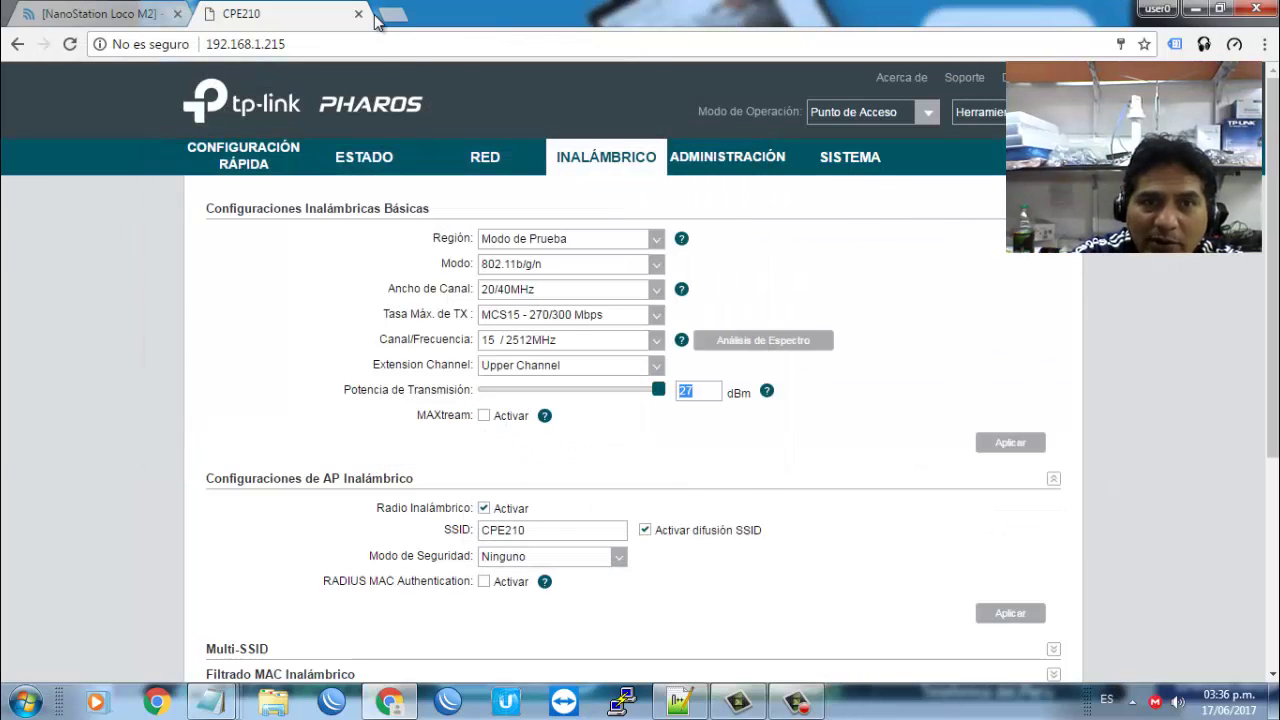
left_click(391, 16)
type("youtube.com")
key("Return")
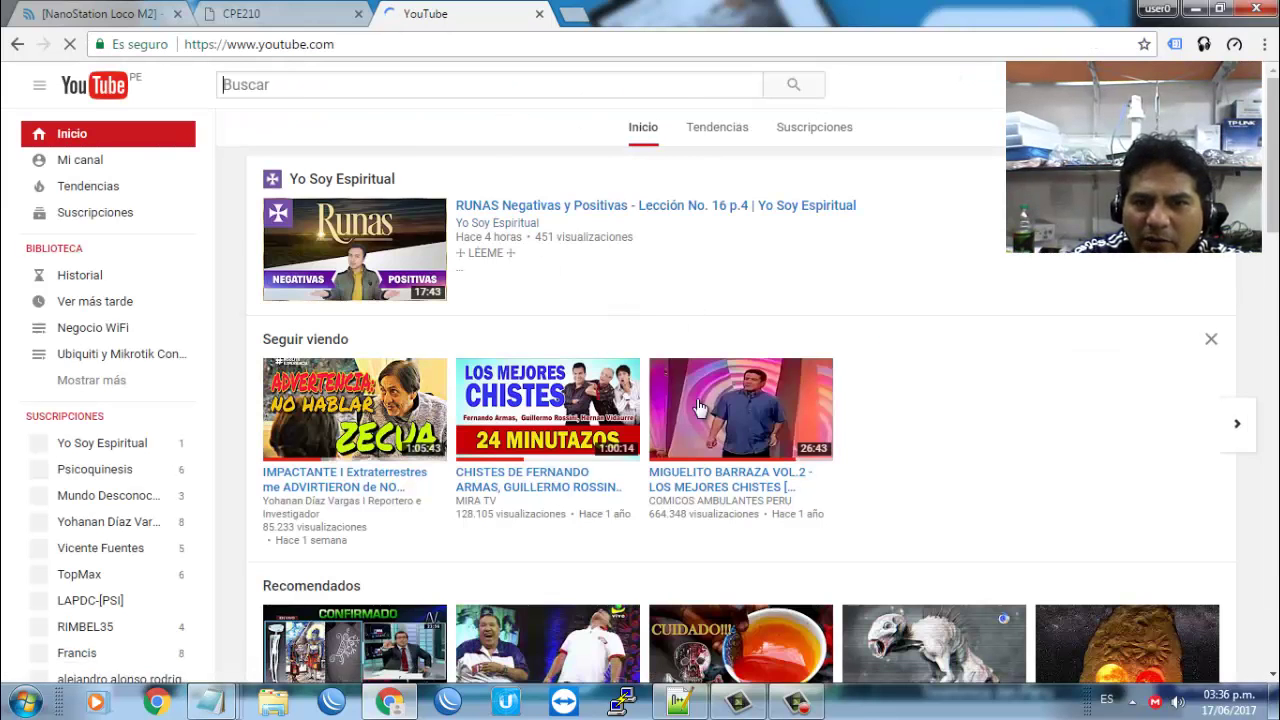
scroll(1131, 266, "down", 5)
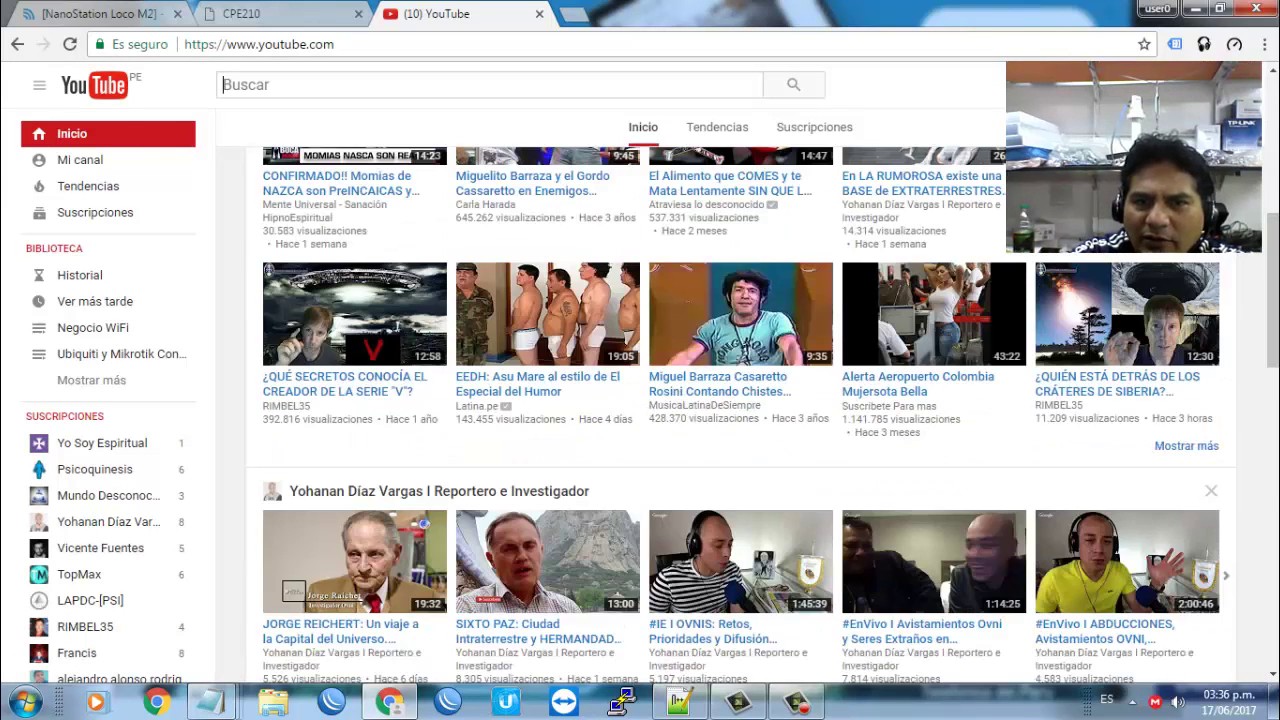
scroll(740, 400, "down", 5)
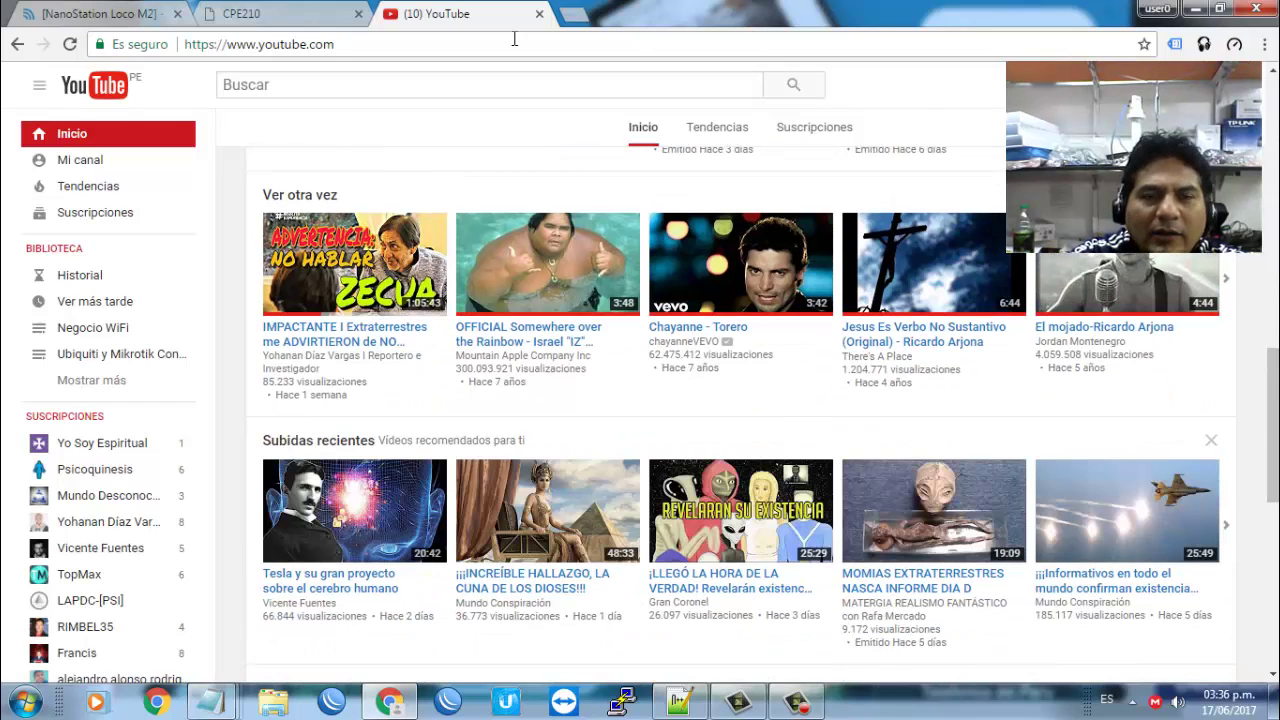
left_click(539, 14)
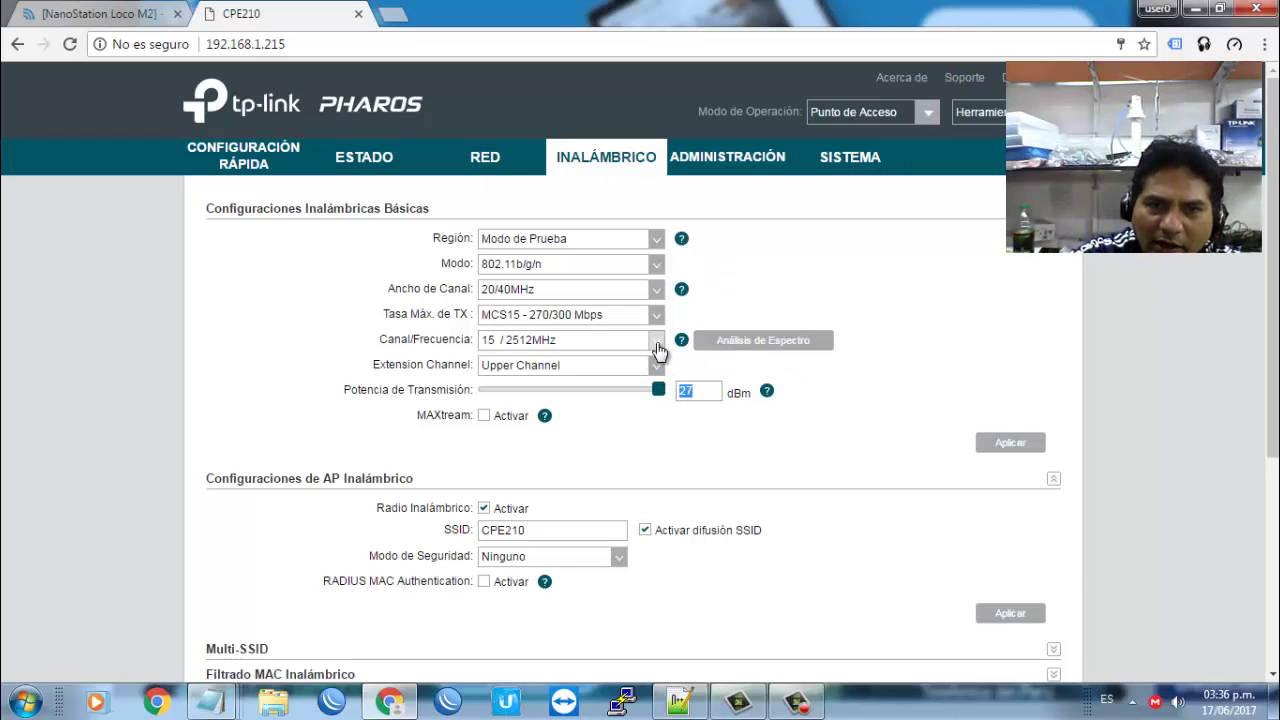
Step: Deselect the transmit power field and open an empty new Chrome tab
left_click(829, 306)
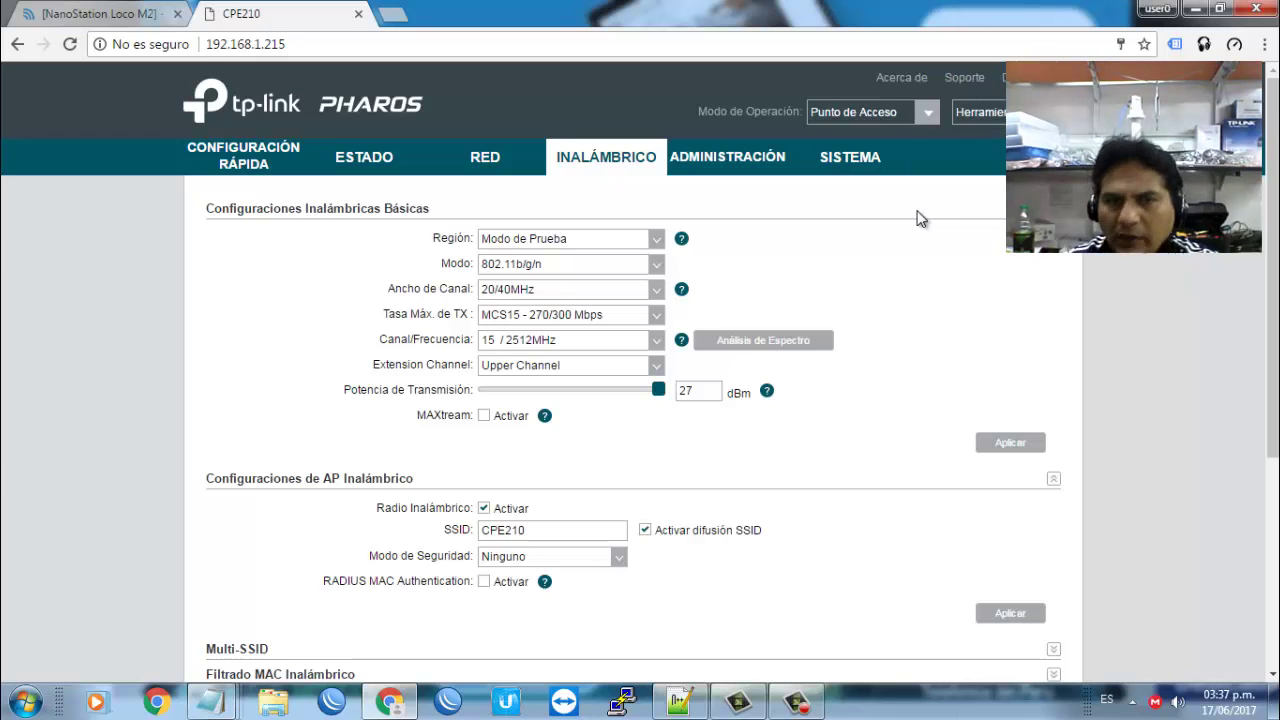
left_click(396, 14)
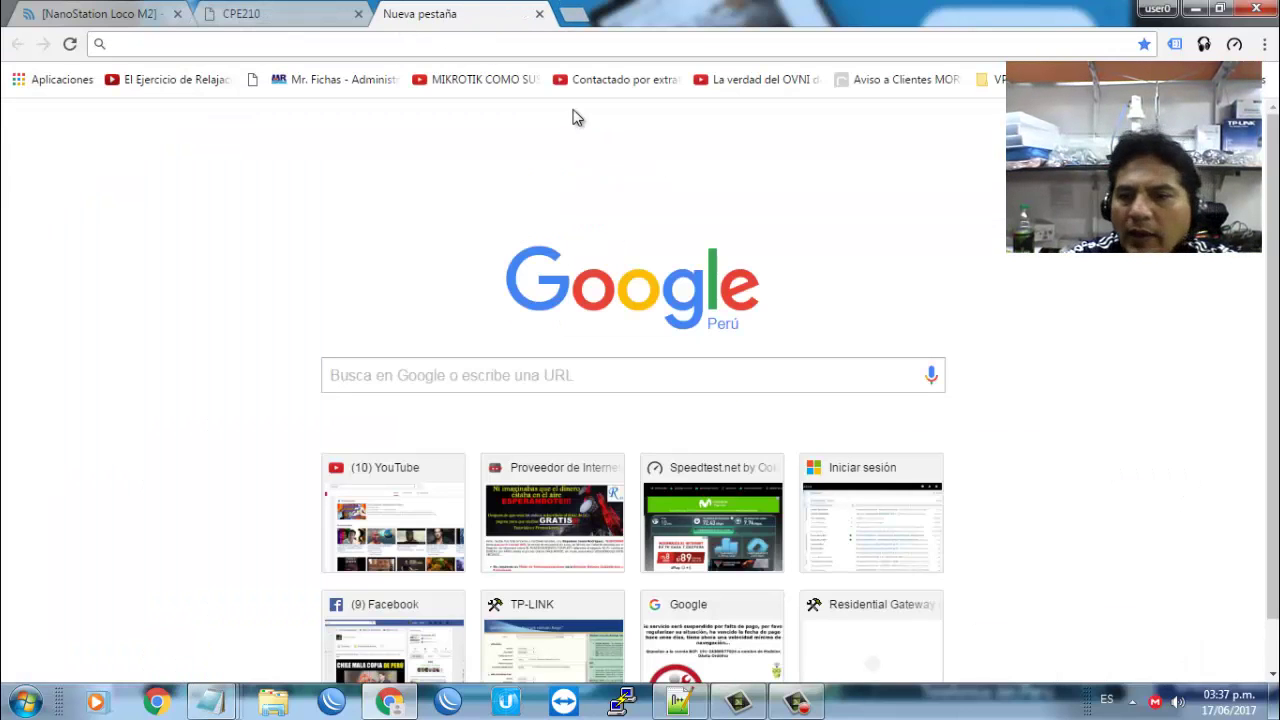
Step: Load 192.168.1.215, go to INALÁMBRICO, and request Análisis de Espectro
type("192.168")
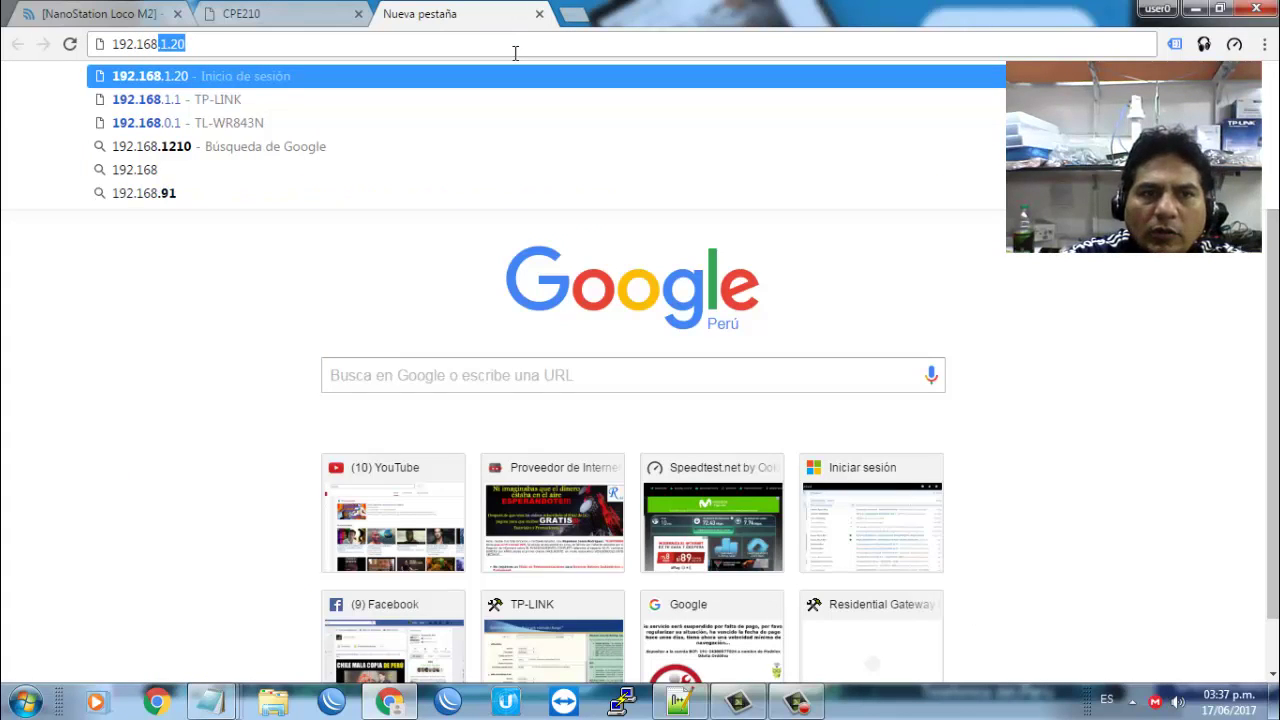
type(".")
type("1.21")
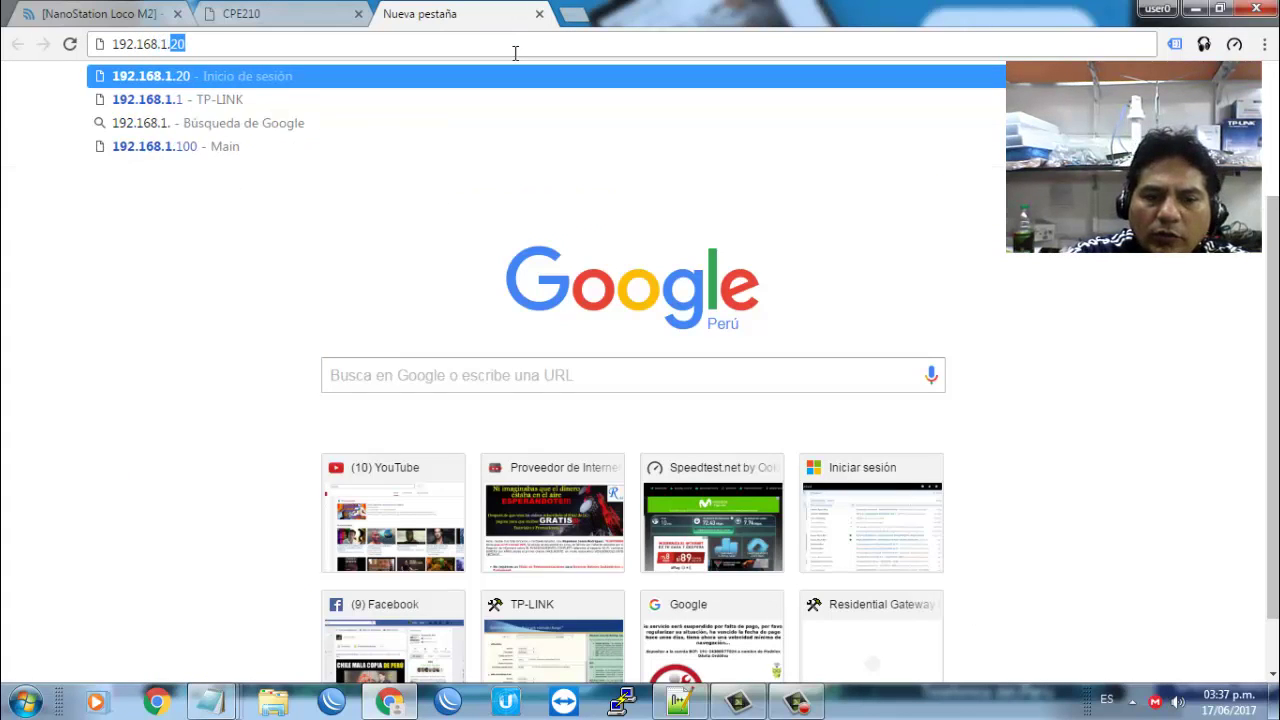
type("5")
key("Return")
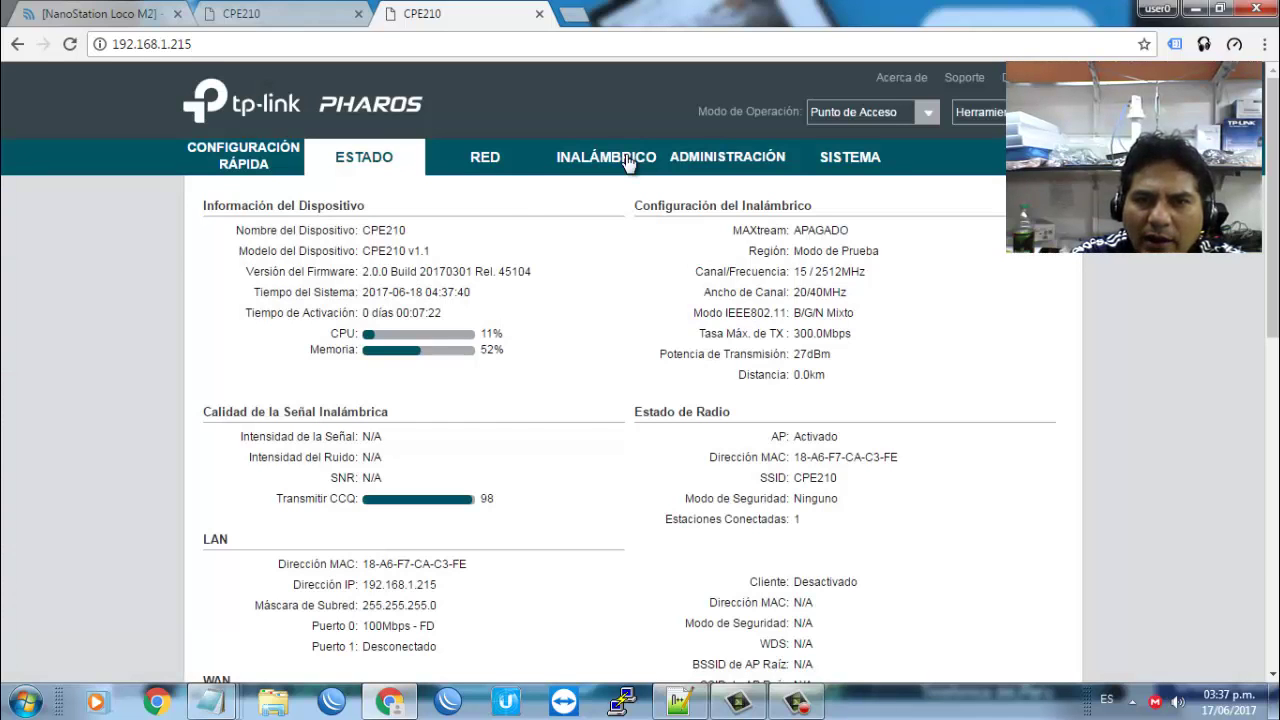
left_click(606, 158)
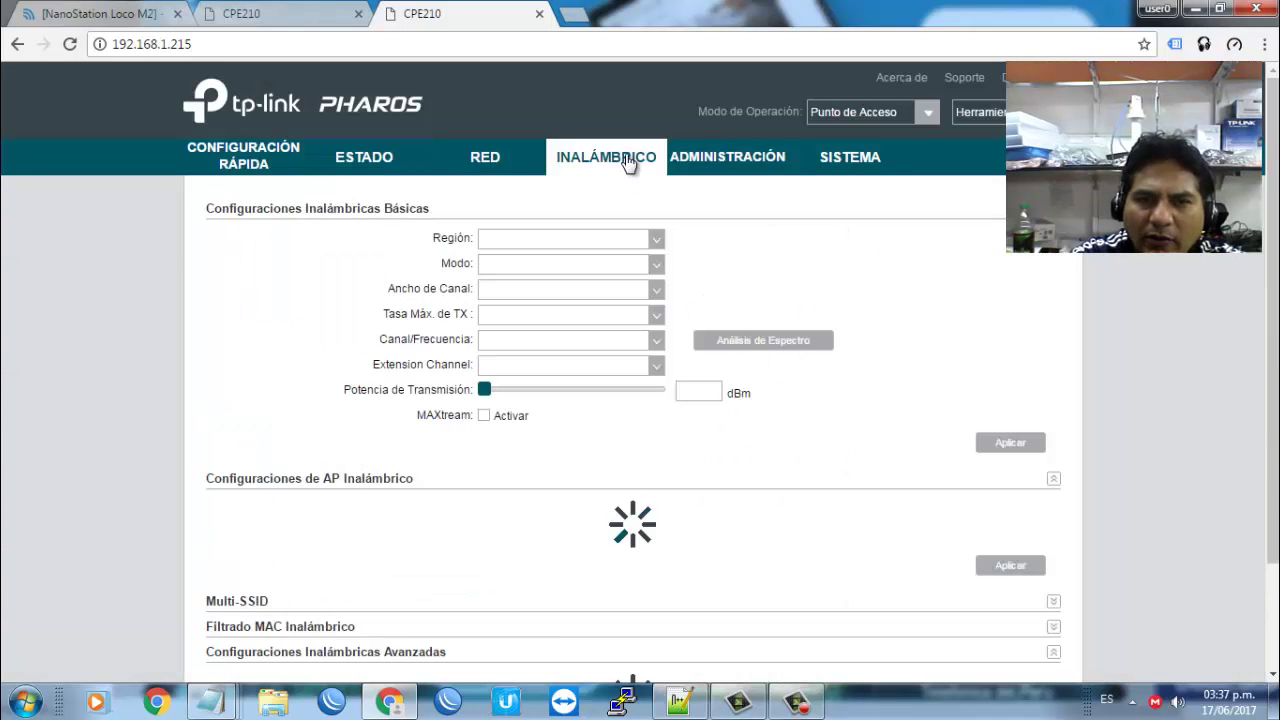
left_click(773, 341)
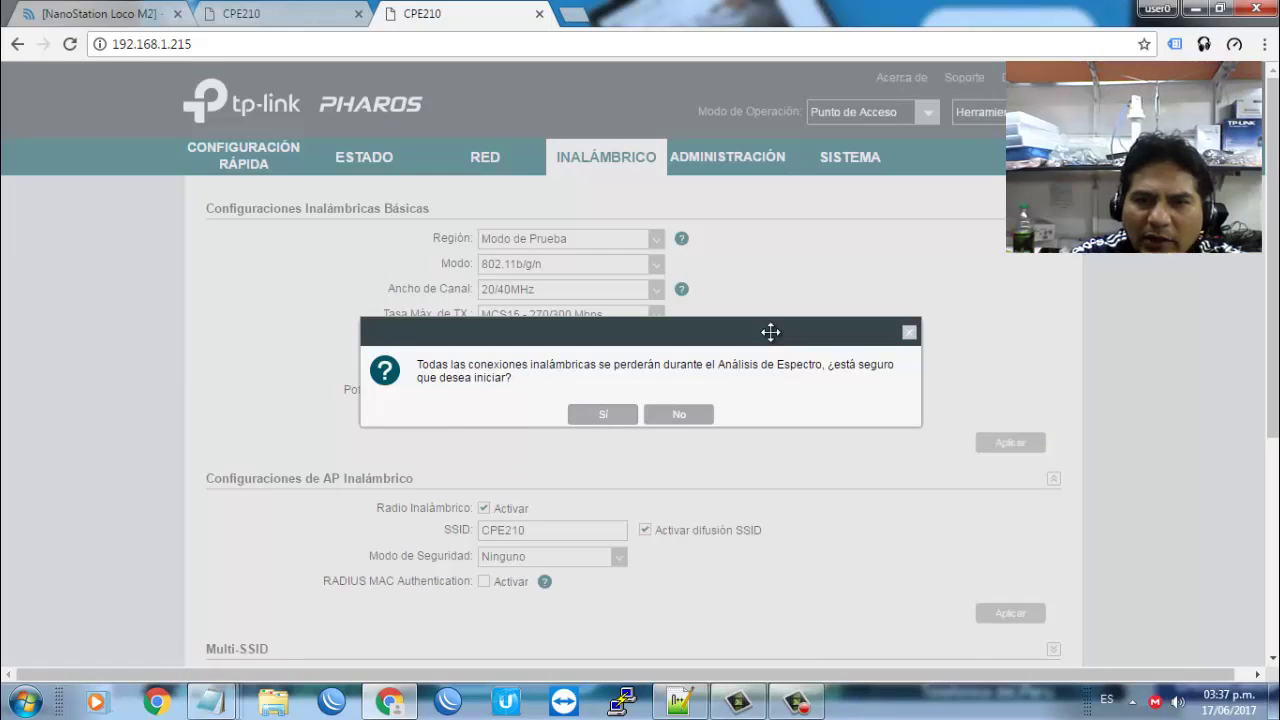
Step: Confirm the spectrum analysis warning with Sí and press Iniciar to begin scanning
left_click(602, 414)
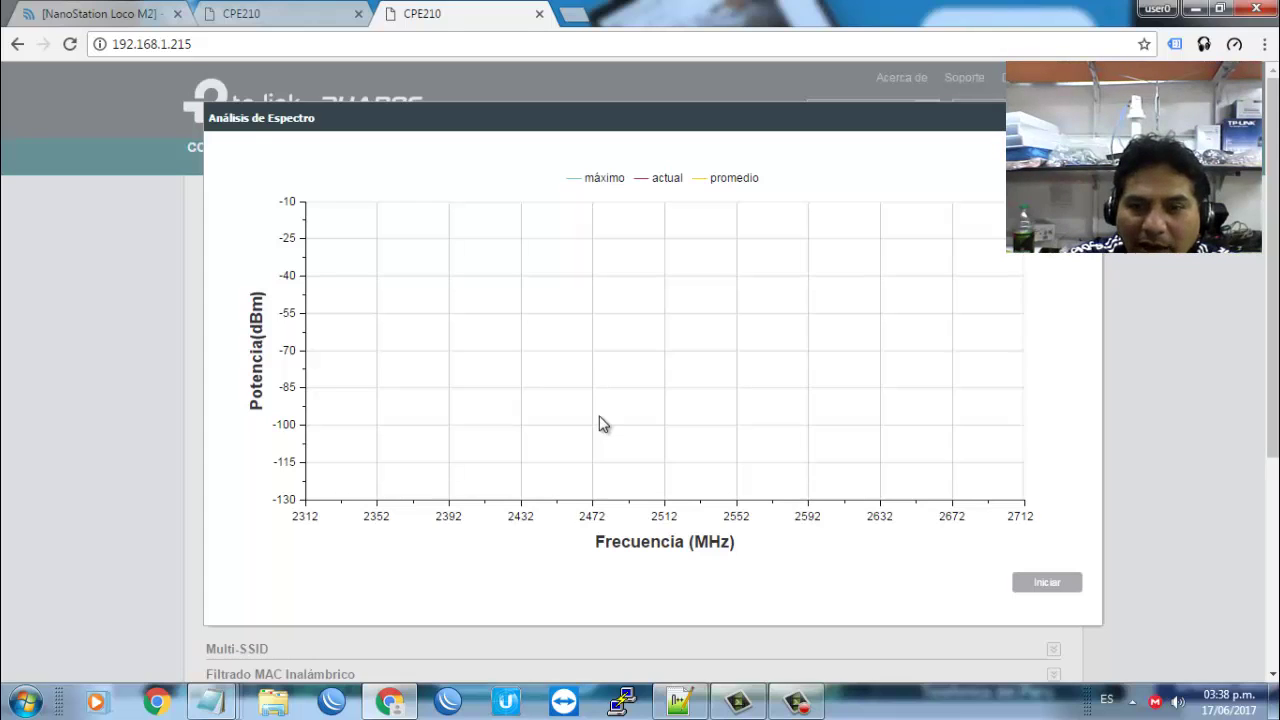
left_click(1030, 588)
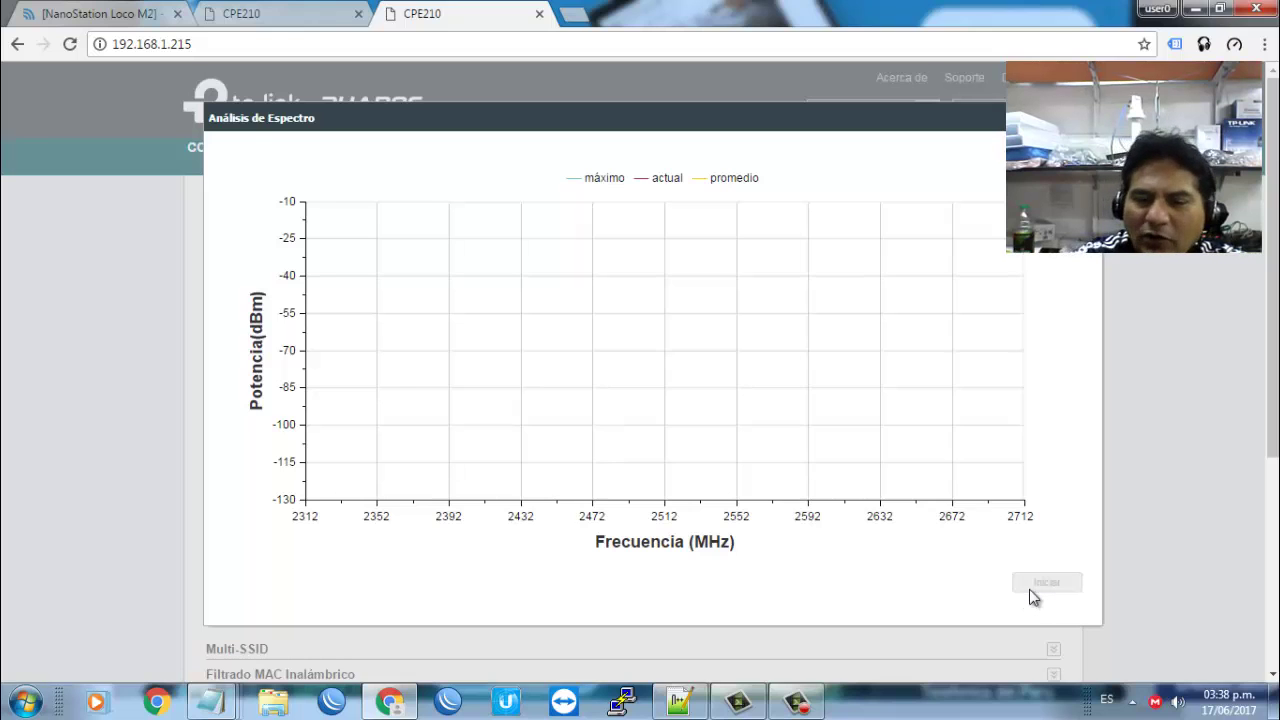